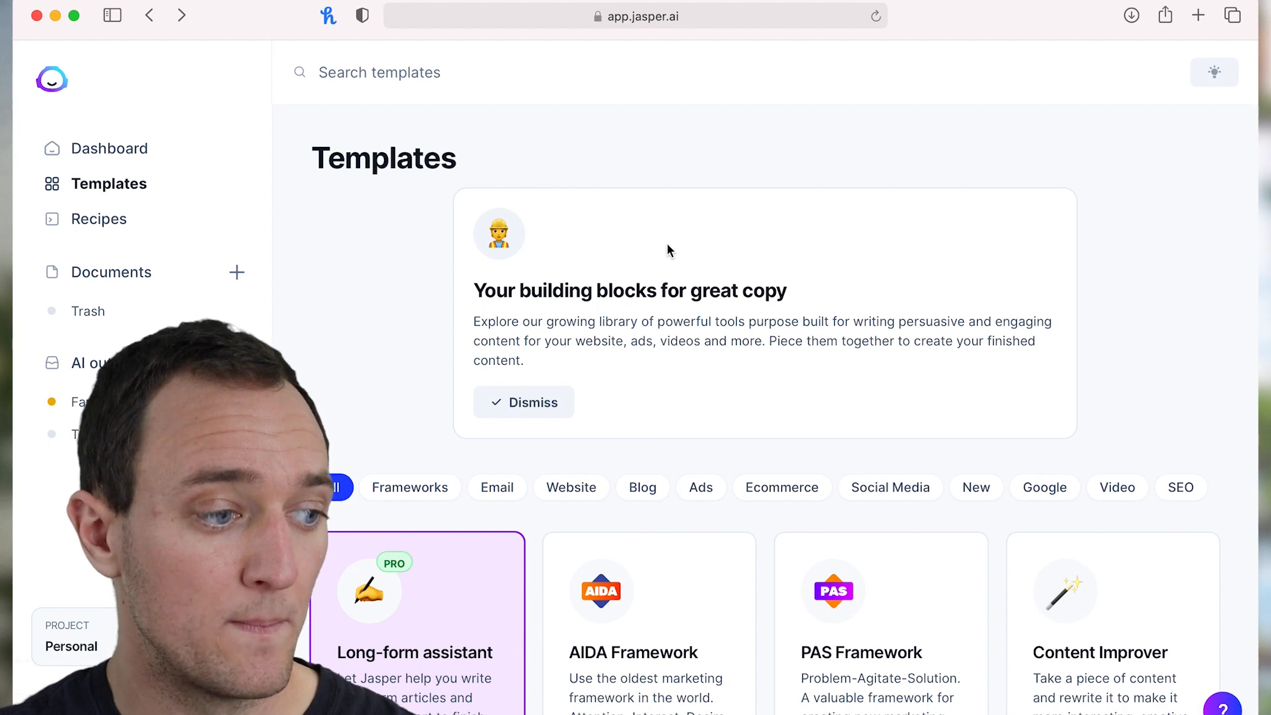
Browse the template library from the long-form assistant through the ad, video, email and SEO templates to the bio templates.
scroll(667, 248, down, 5)
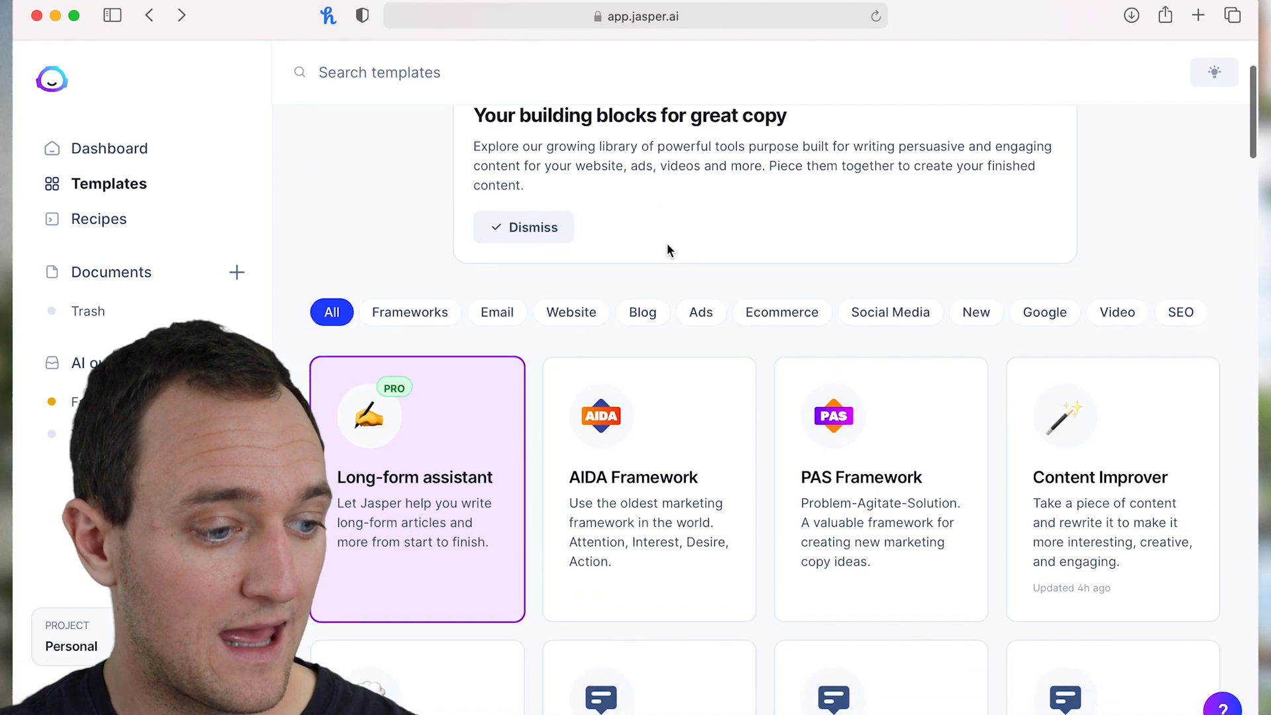
scroll(667, 247, up, 3)
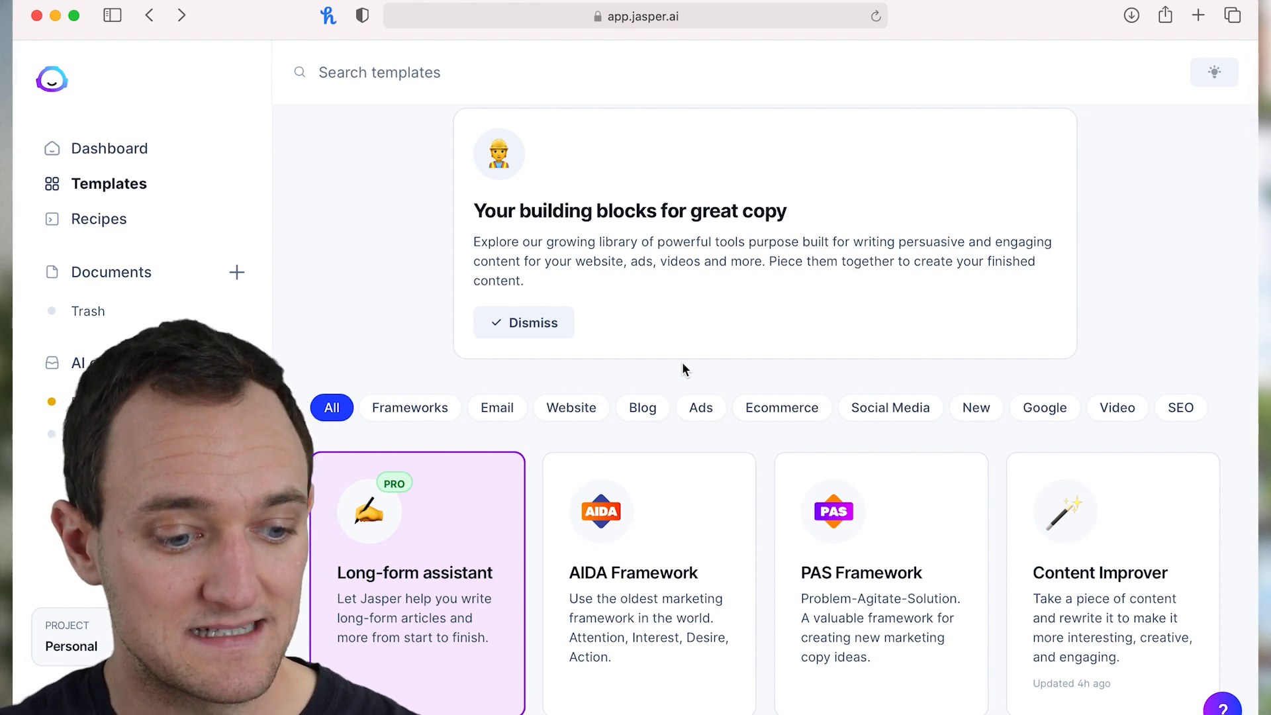
scroll(684, 366, down, 8)
scroll(786, 160, down, 4)
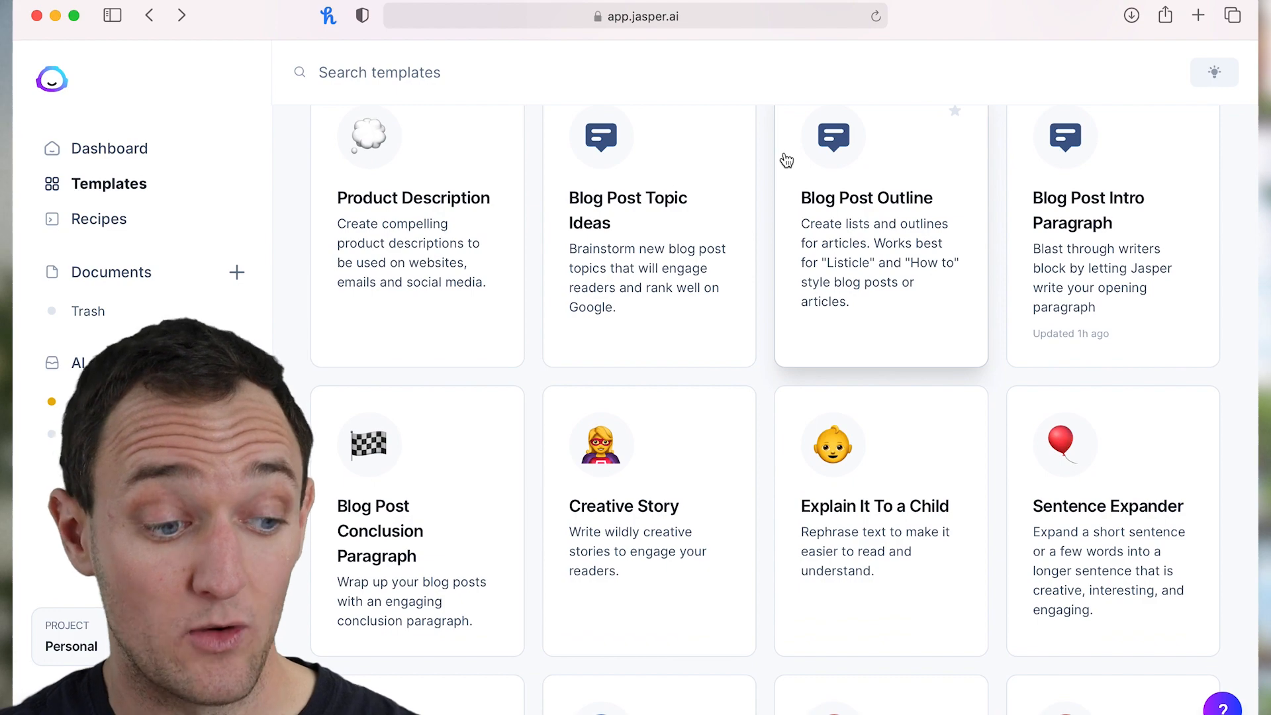
scroll(767, 417, down, 14)
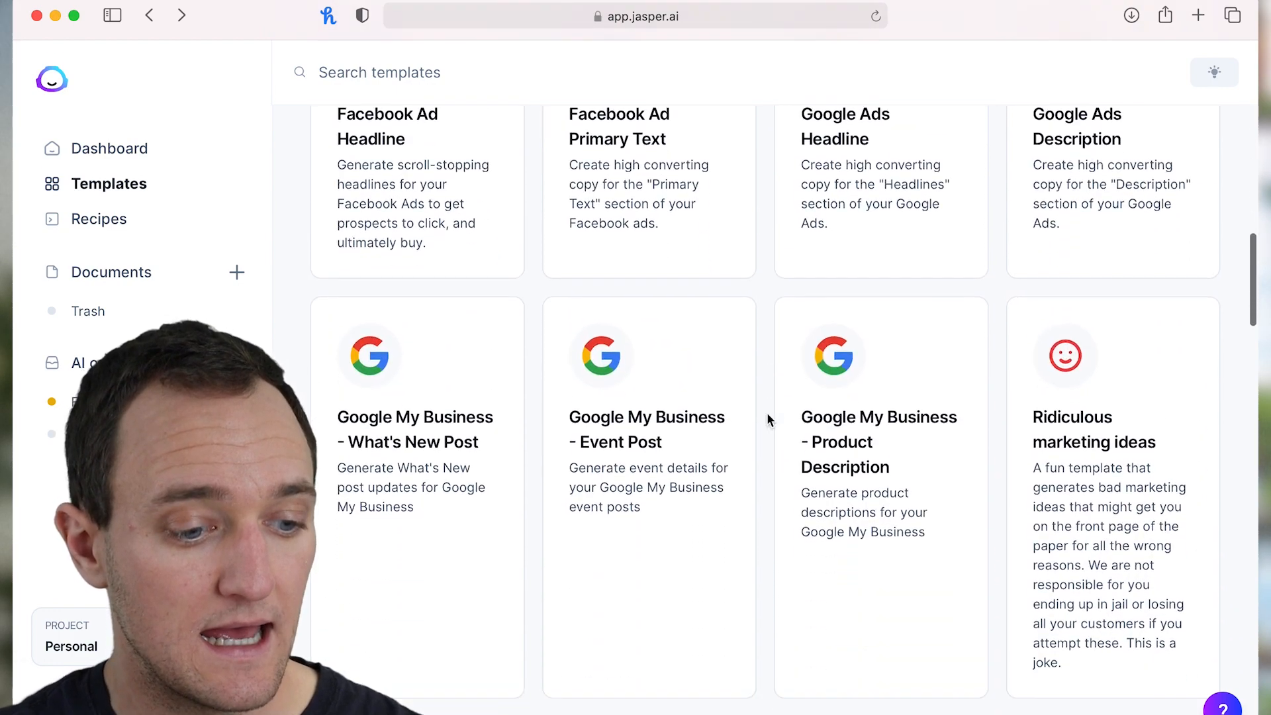
scroll(768, 419, down, 8)
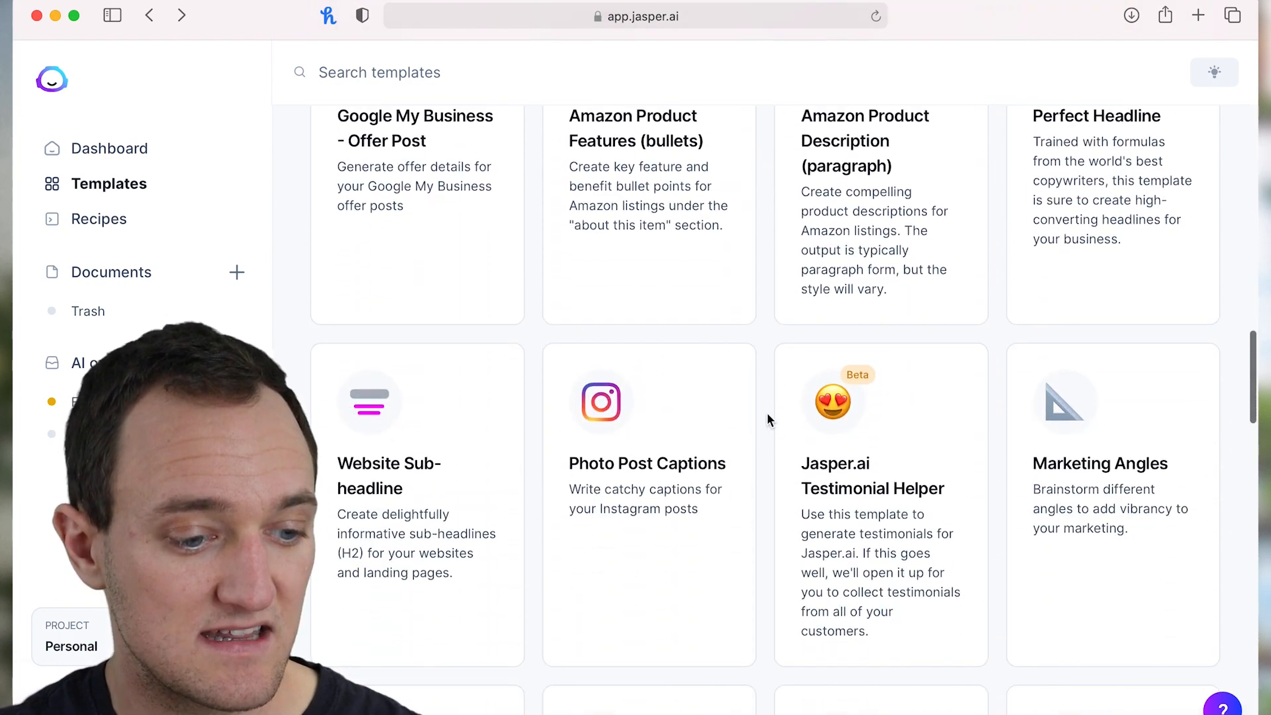
scroll(761, 398, up, 3)
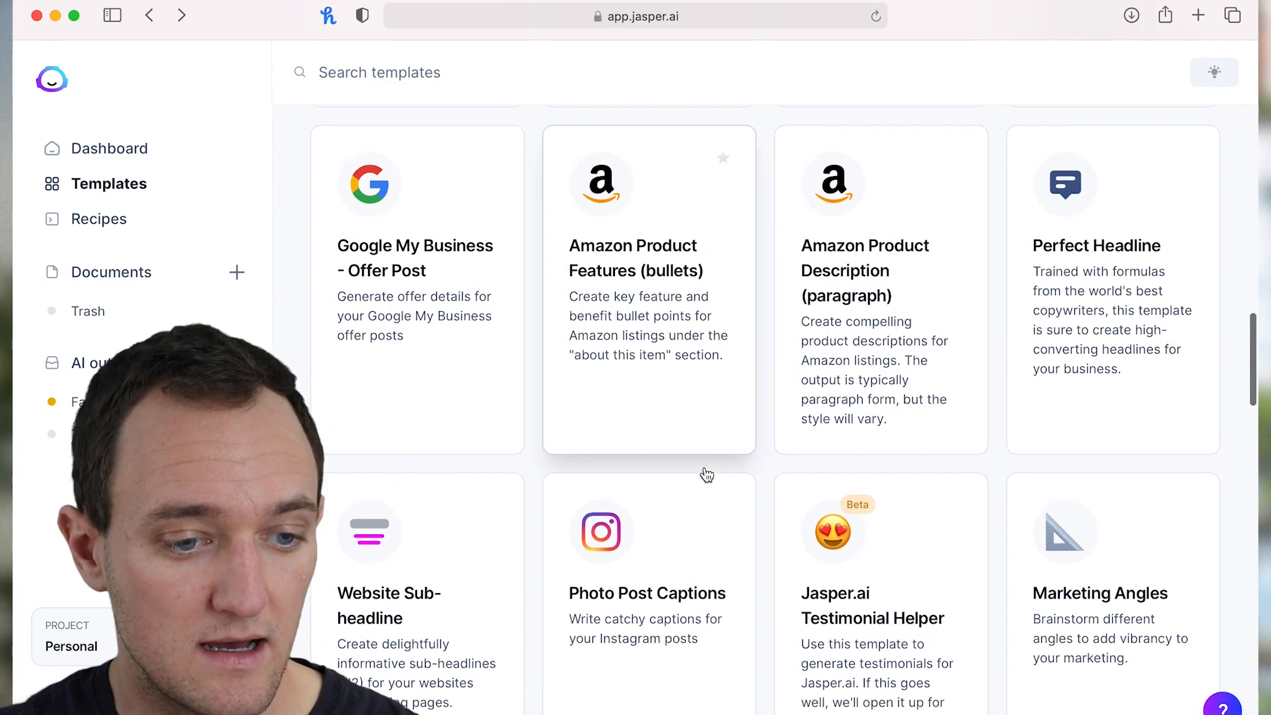
scroll(704, 474, down, 2)
scroll(1067, 221, down, 15)
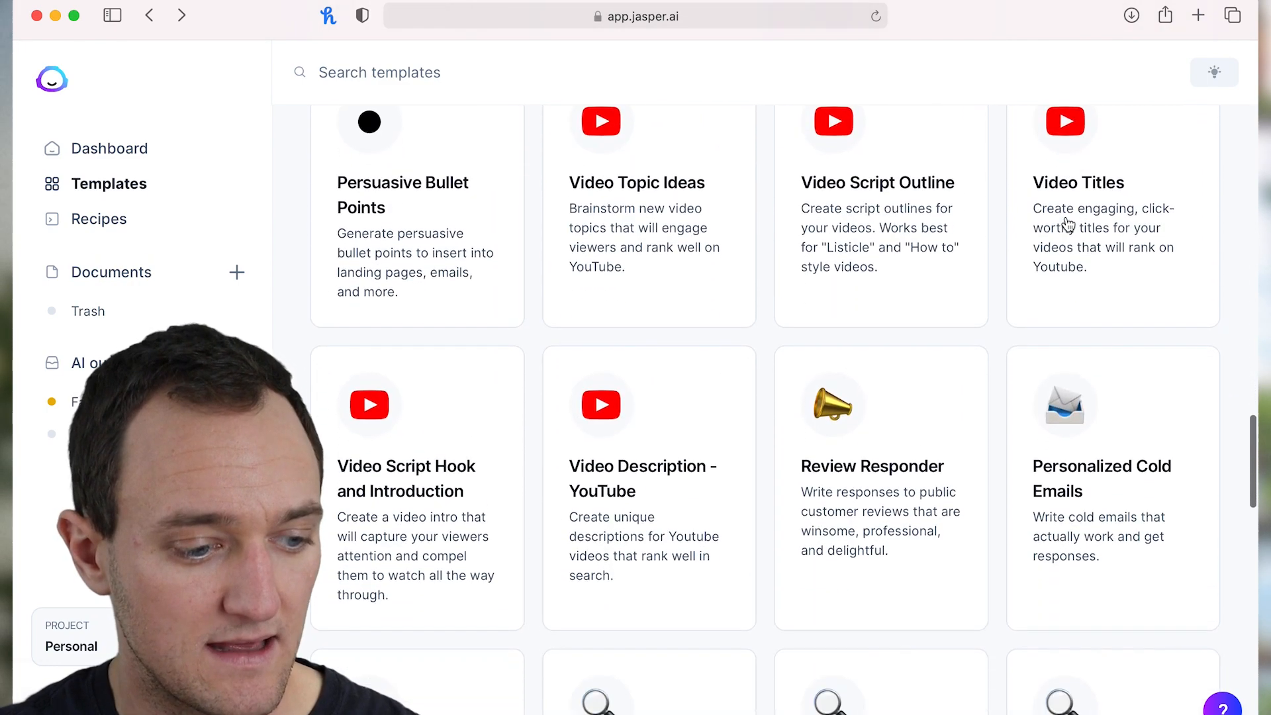
scroll(1067, 223, up, 1)
scroll(1067, 224, down, 7)
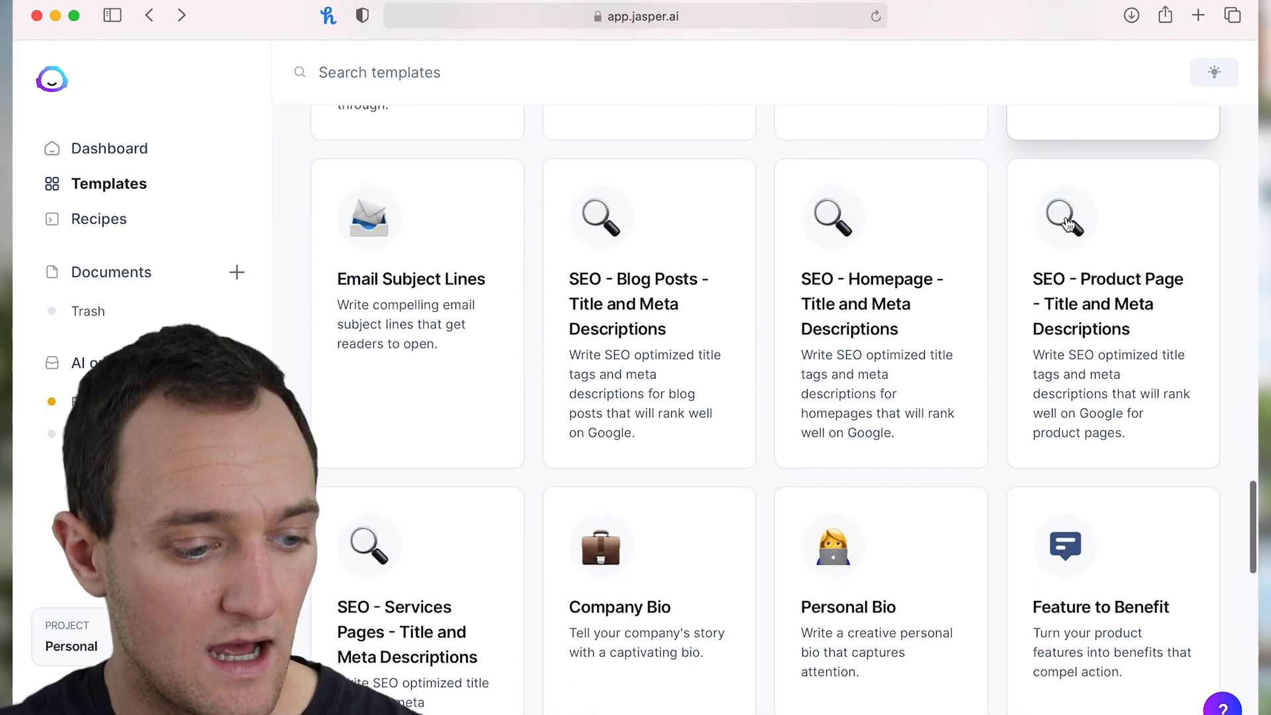
scroll(1067, 223, down, 1)
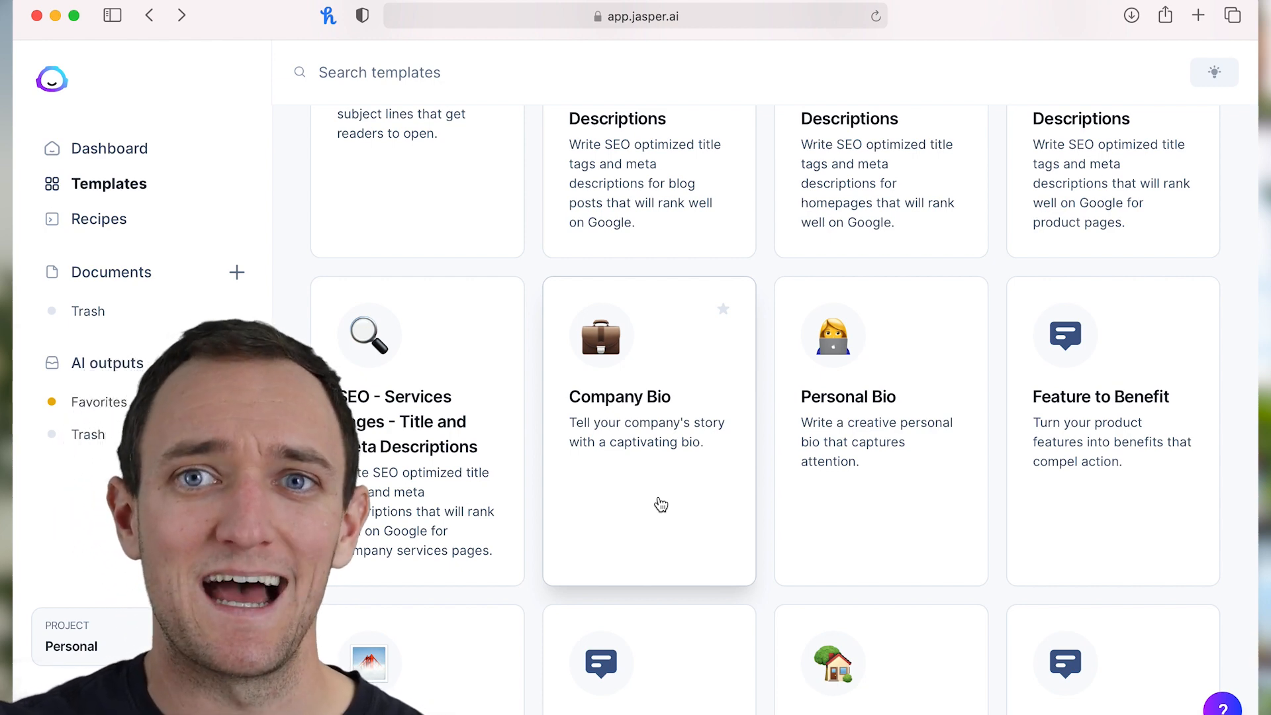
Generate company bios for Granite Test Prep with the Company Bio template, keeping the prefilled company information, and review the outputs.
click(660, 504)
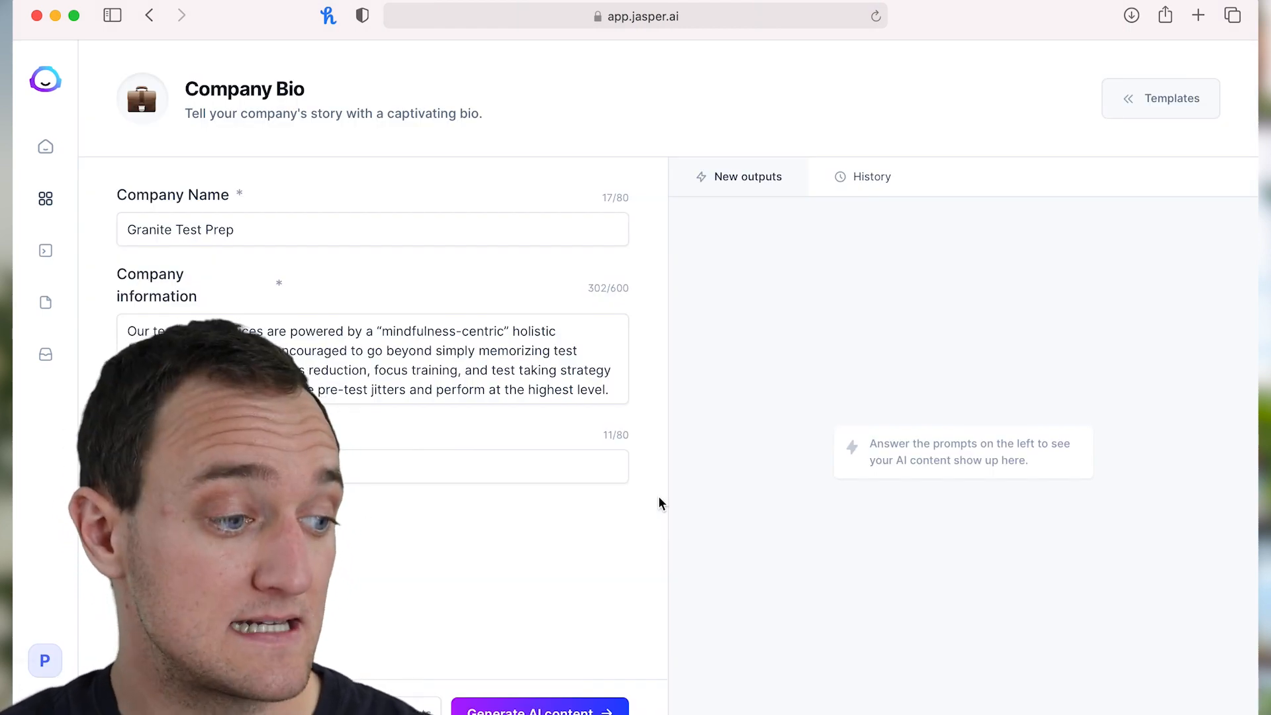
triple_click(277, 232)
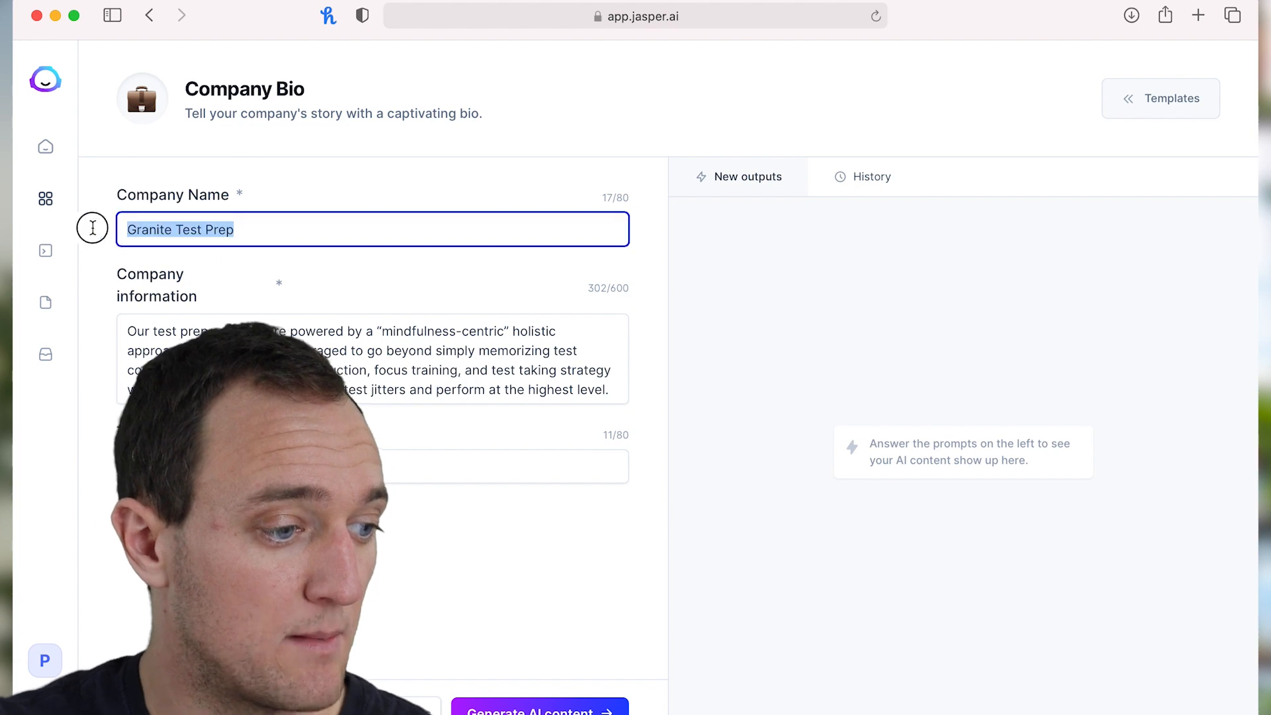
click(220, 285)
scroll(228, 357, down, 1)
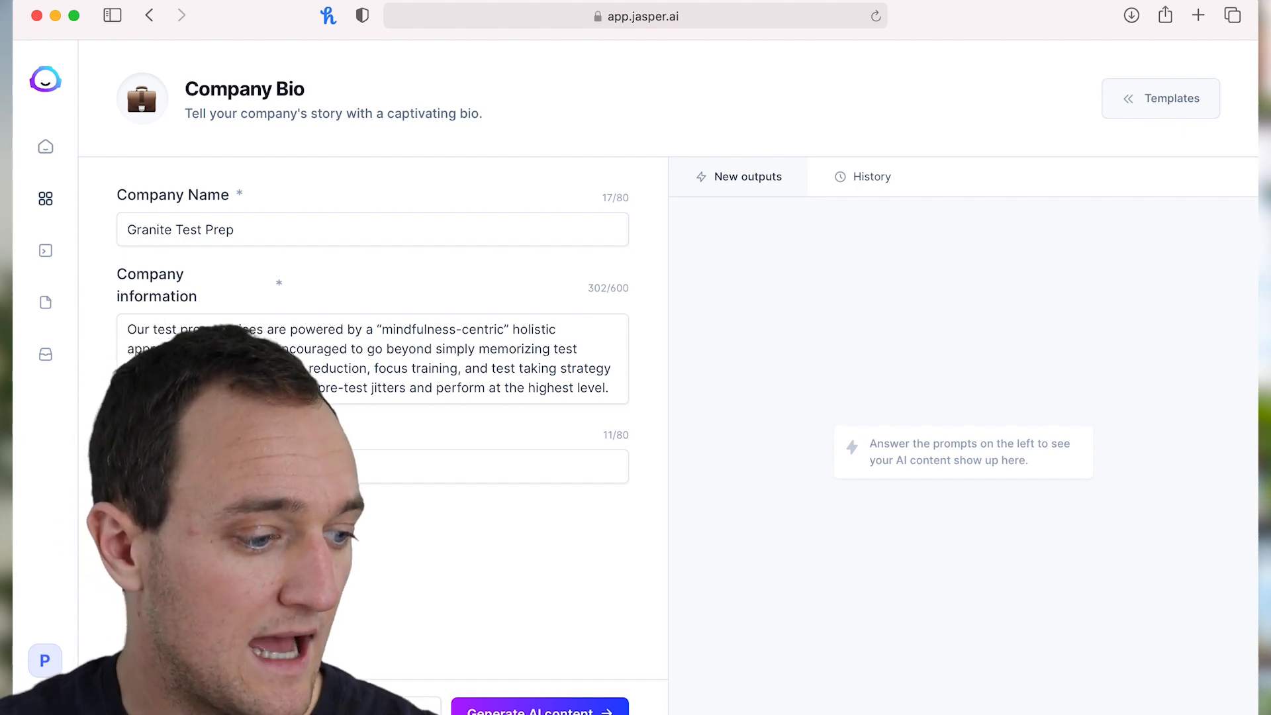
click(265, 466)
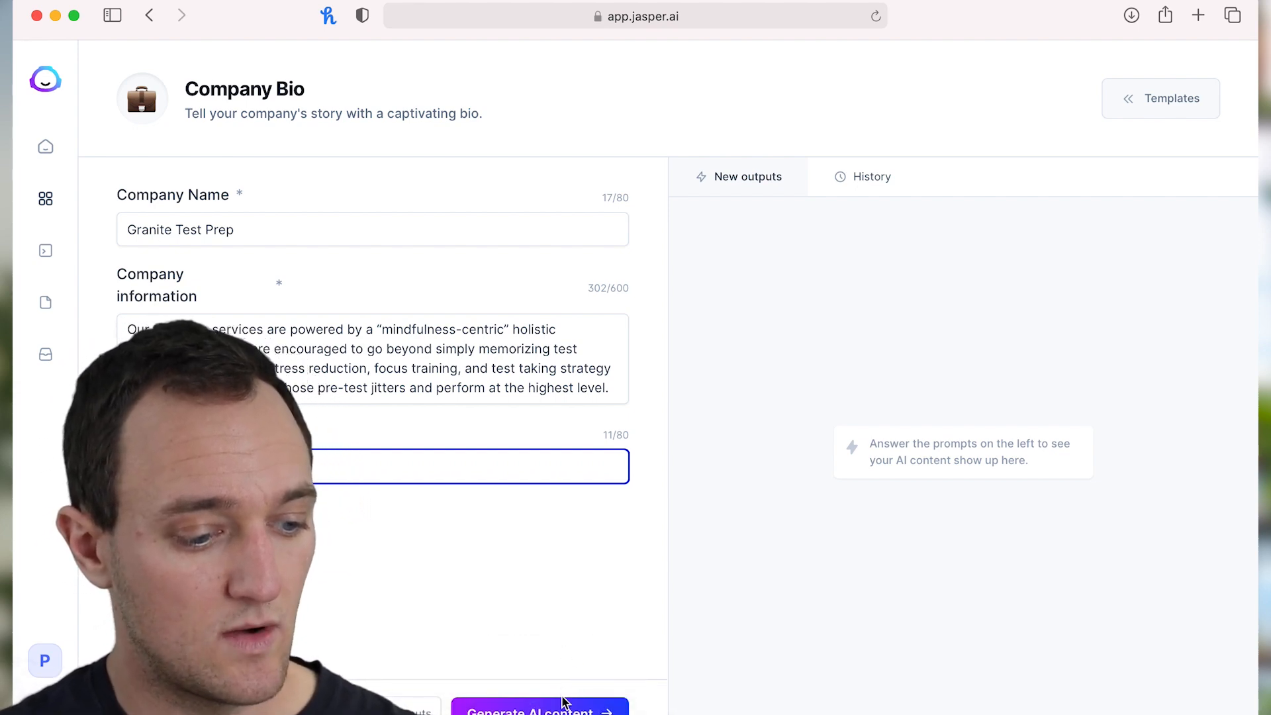
click(539, 708)
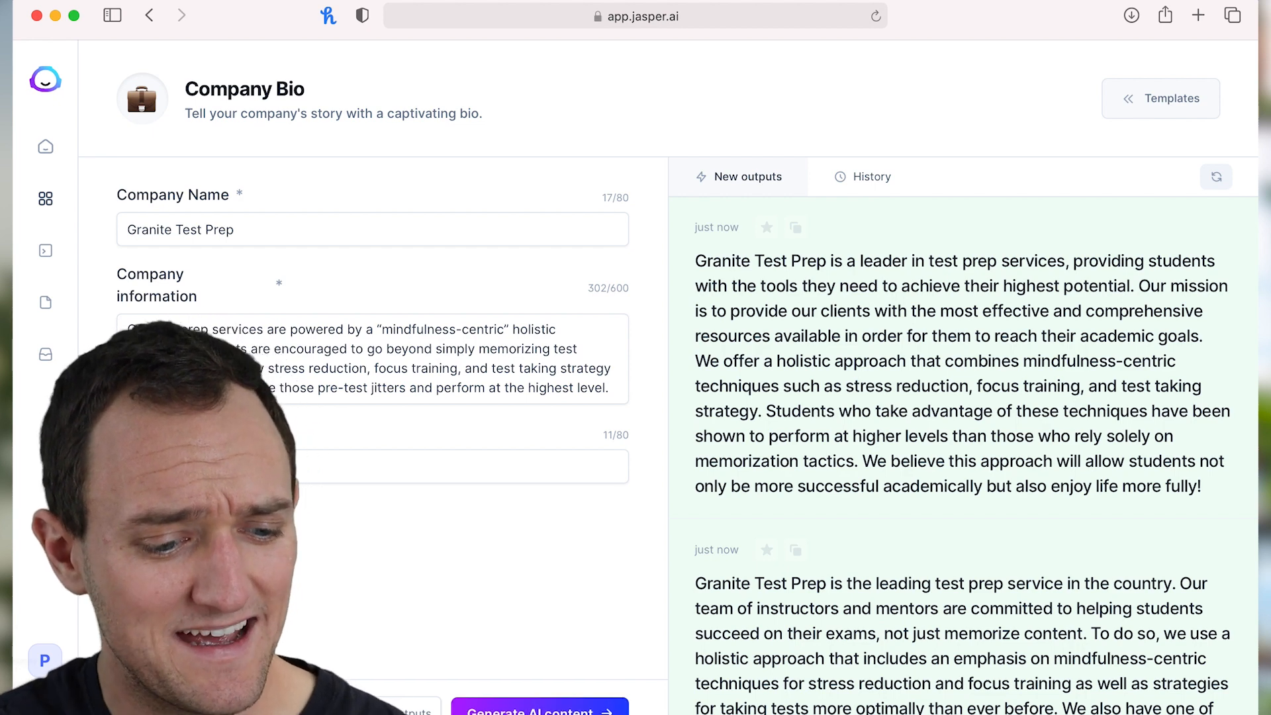
scroll(835, 625, down, 1)
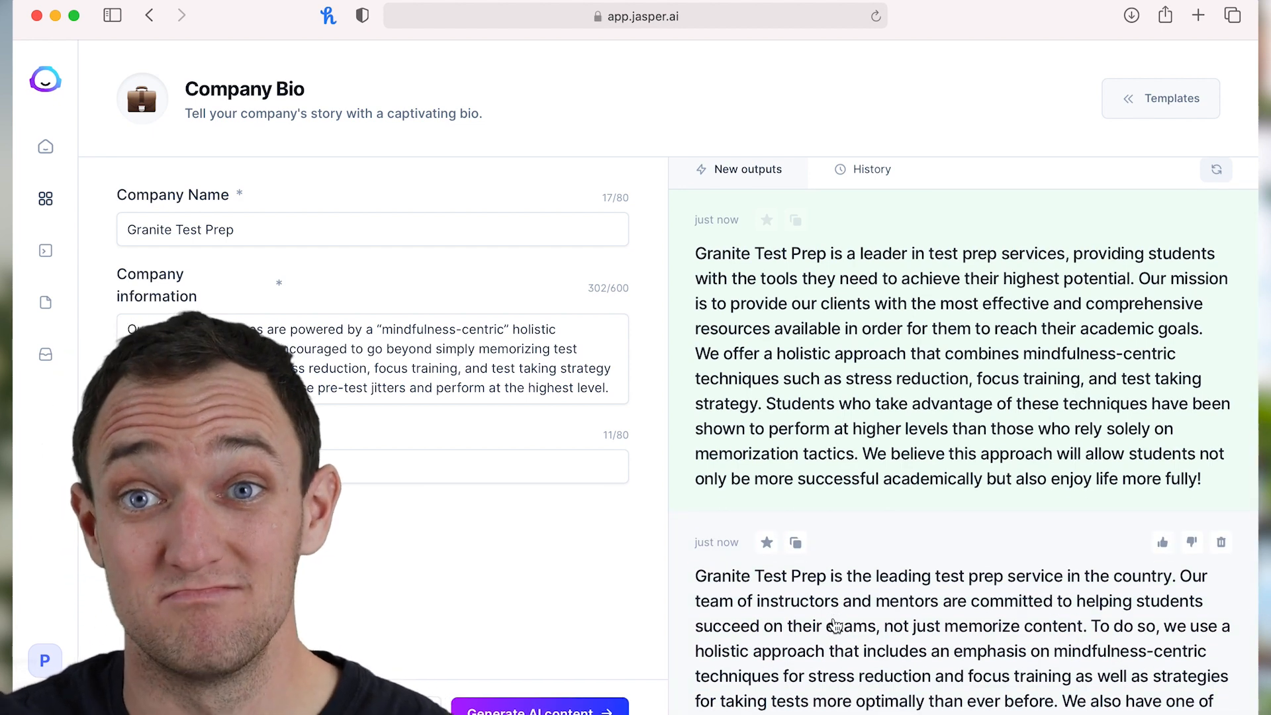
scroll(836, 626, down, 5)
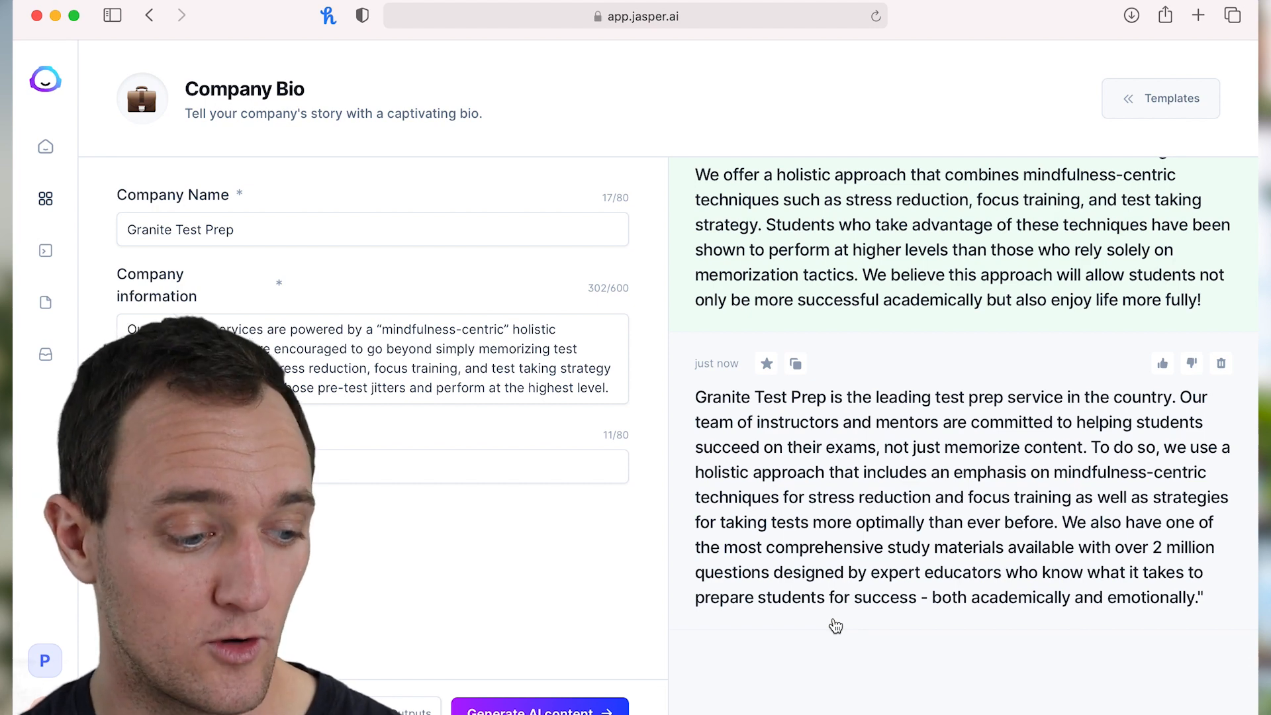
scroll(835, 626, up, 3)
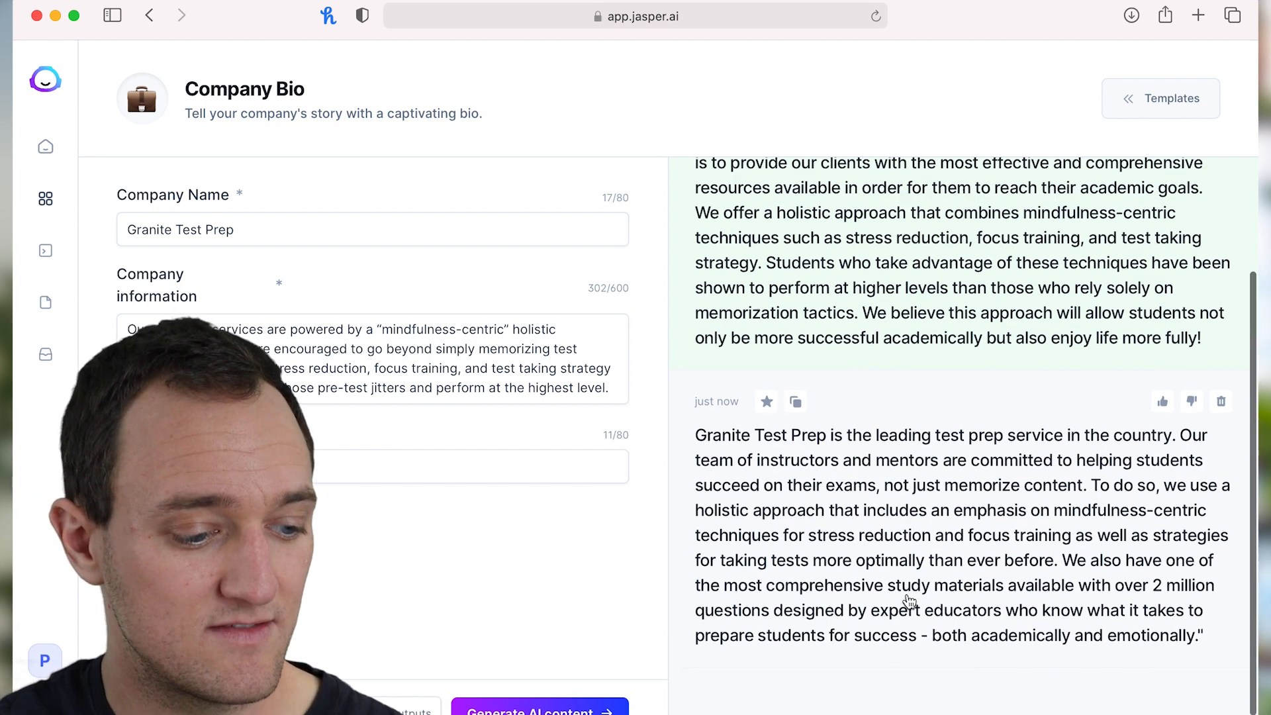
scroll(814, 459, up, 3)
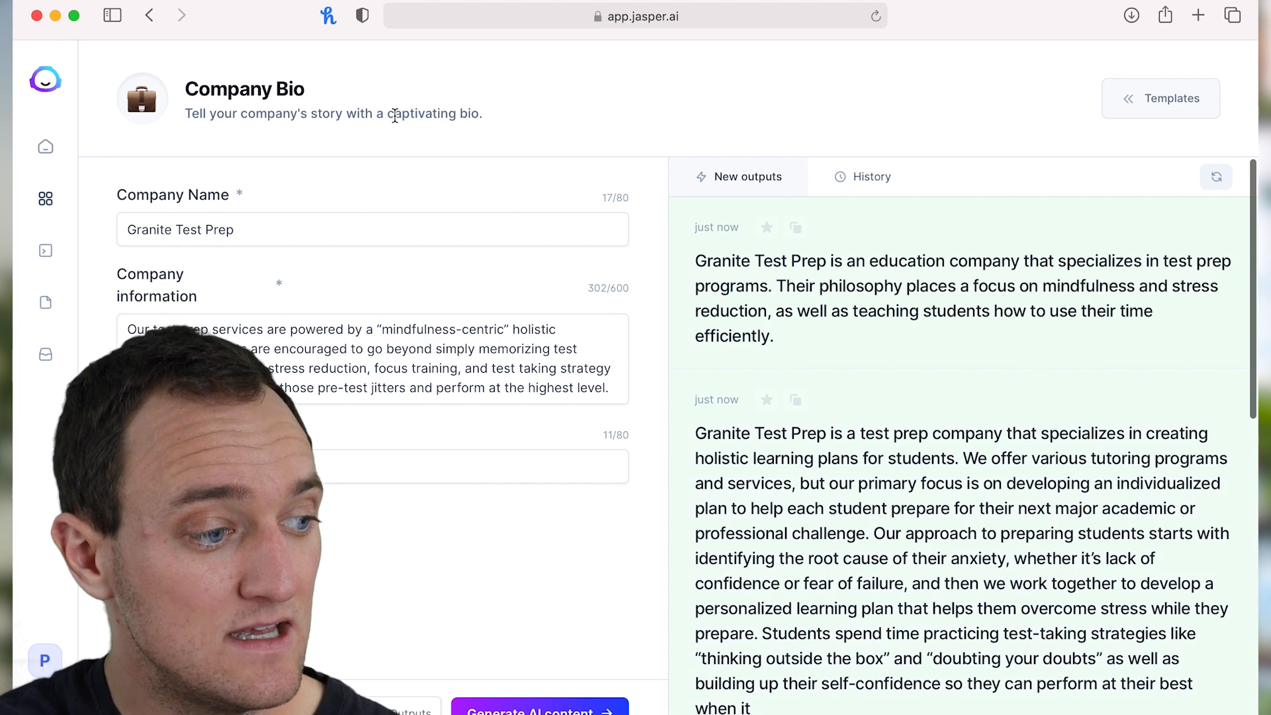
Return to the template library and create a new long-form assistant document from scratch.
click(45, 147)
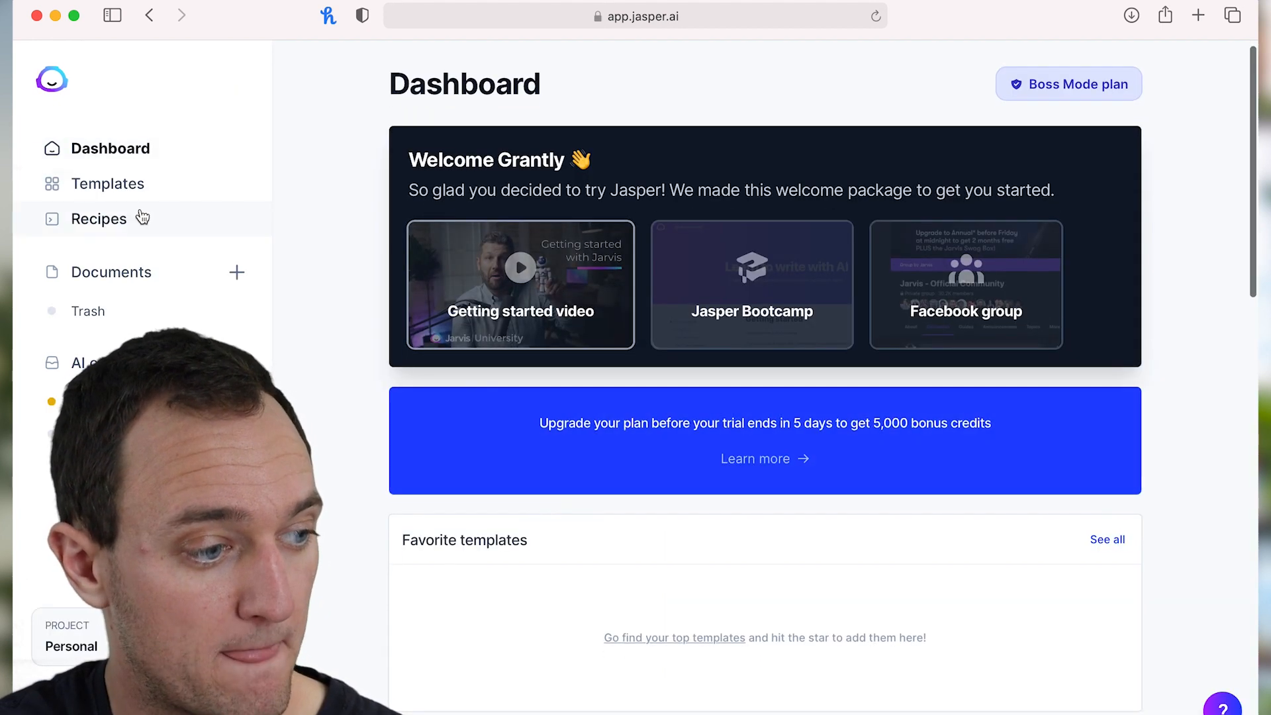
click(130, 192)
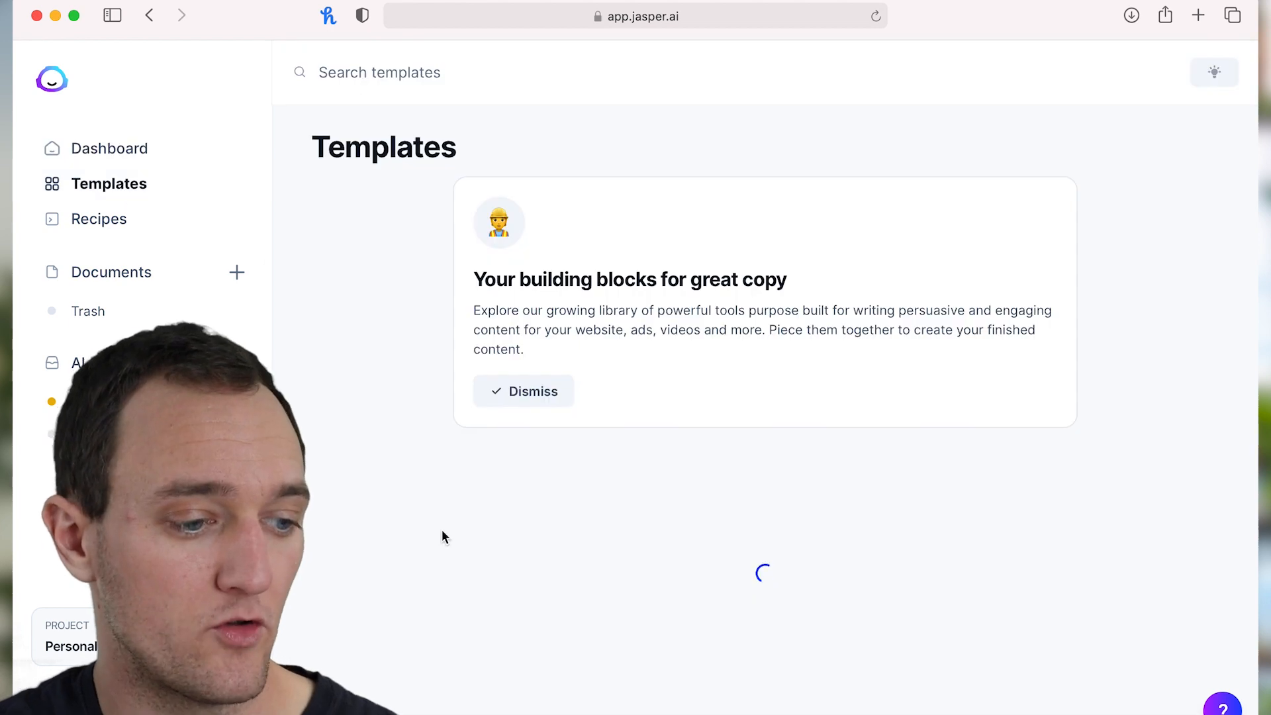
scroll(442, 536, down, 5)
scroll(443, 536, down, 1)
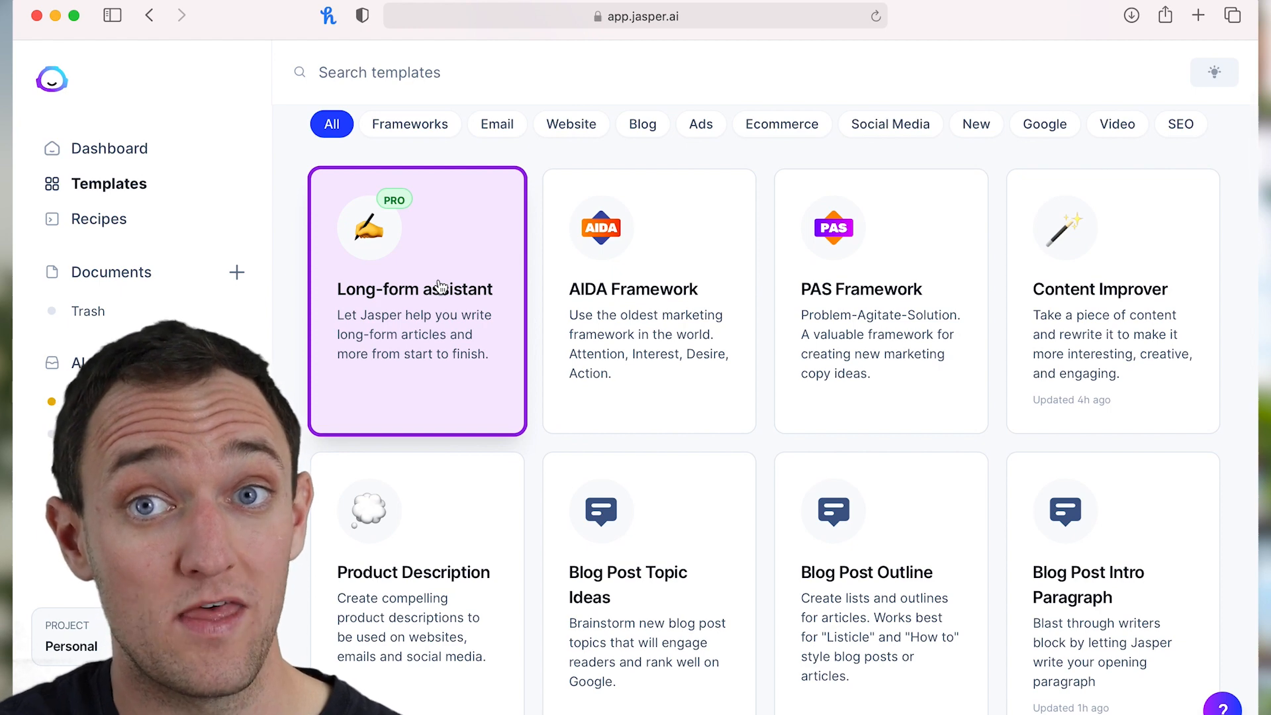
click(448, 261)
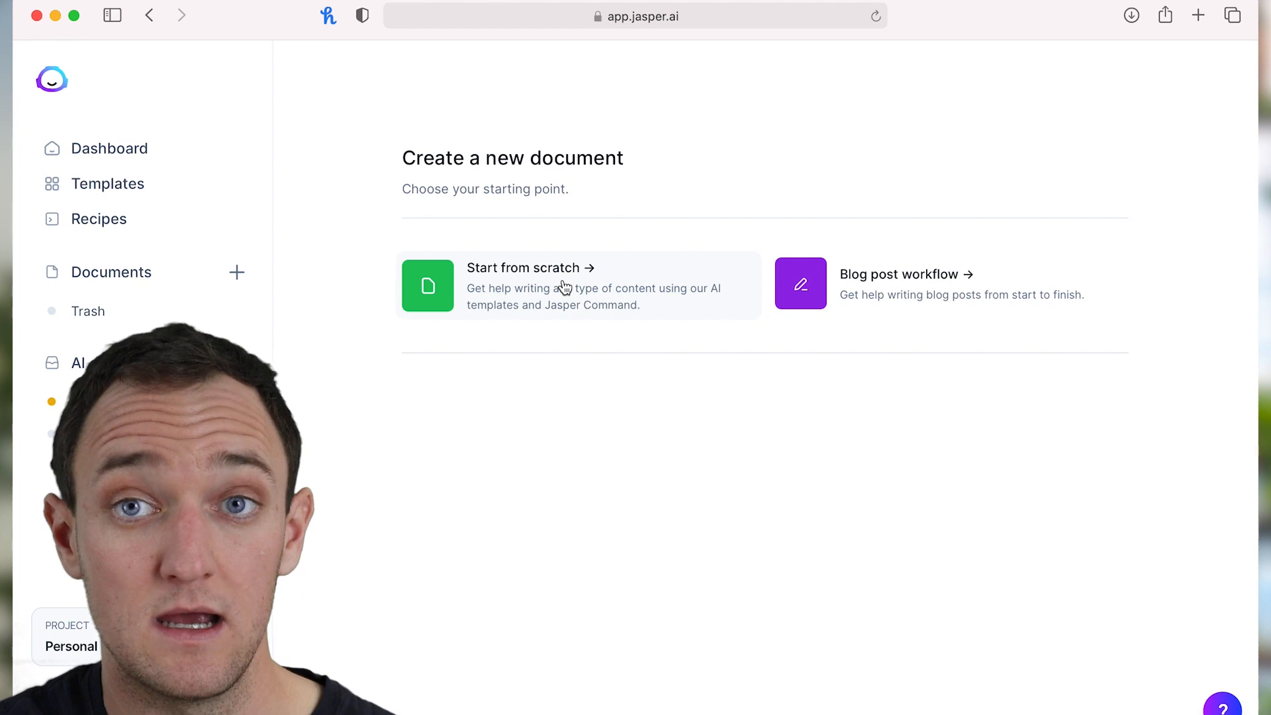
click(535, 284)
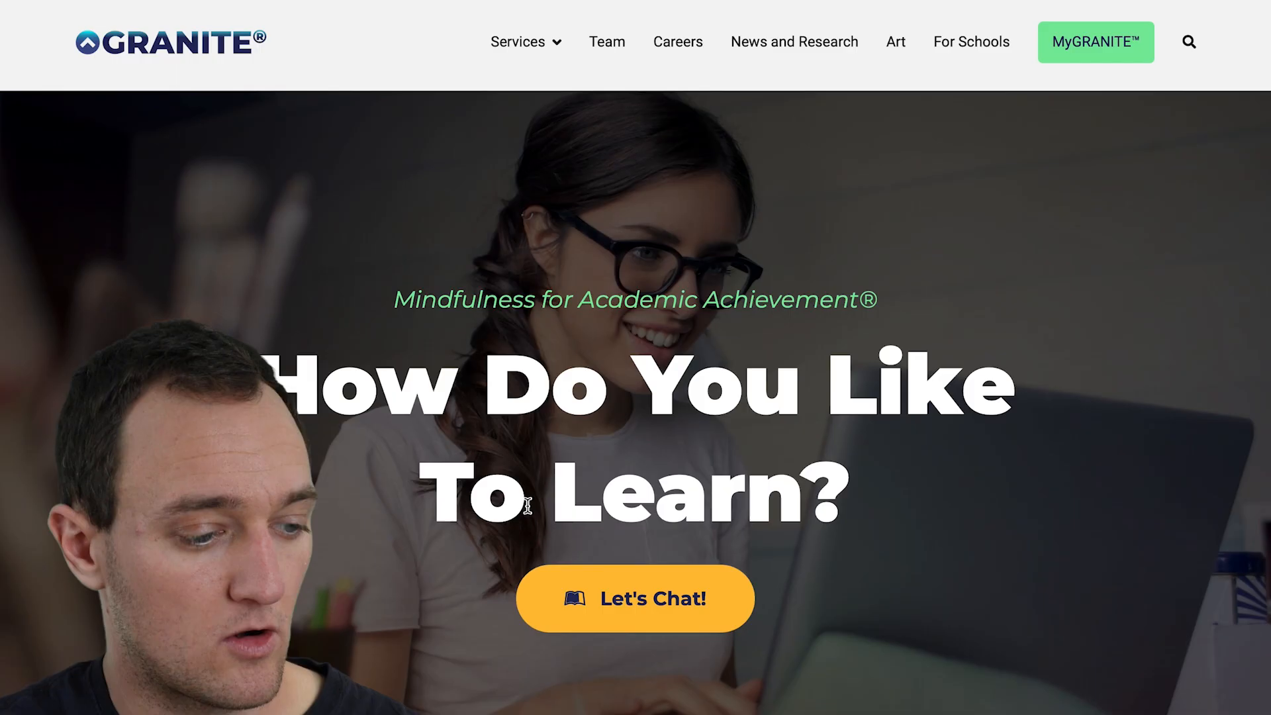
On the Granite website, copy the title of the article "Top 6 Test-Optional Tricks and Hacks for 2021 and 2022" under Curriculum.
scroll(685, 542, down, 5)
scroll(684, 543, down, 15)
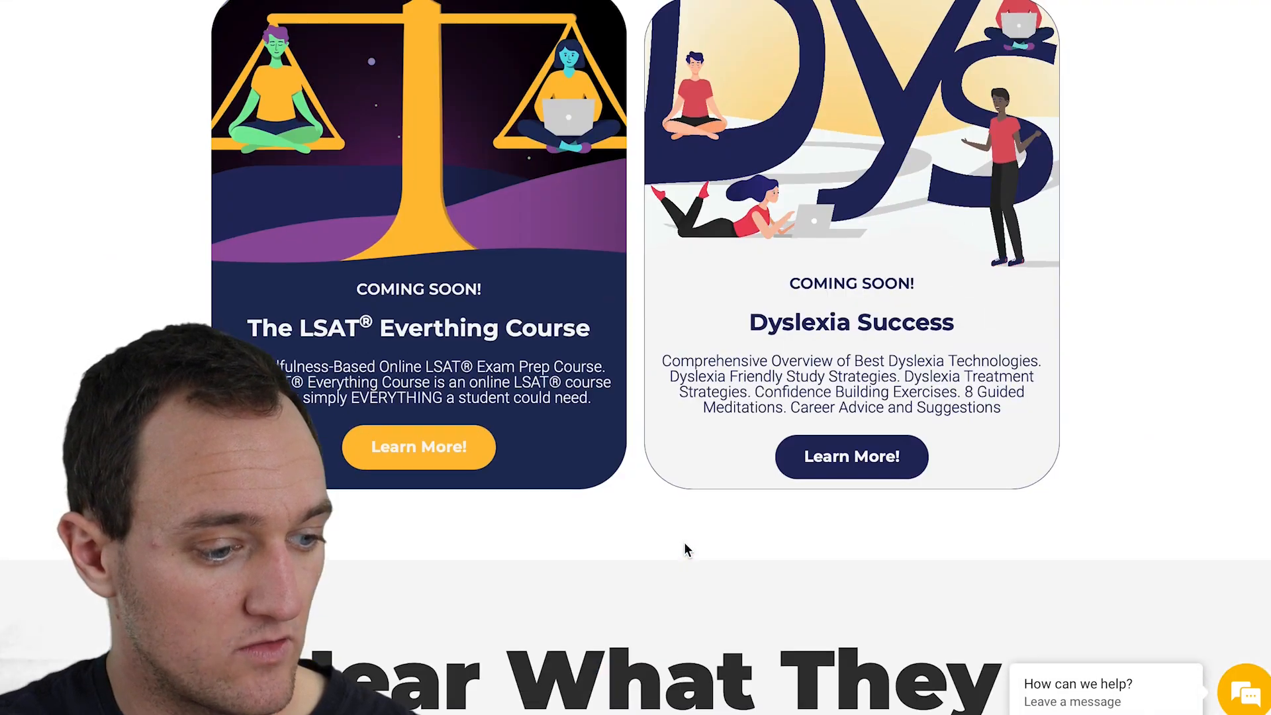
scroll(685, 542, down, 8)
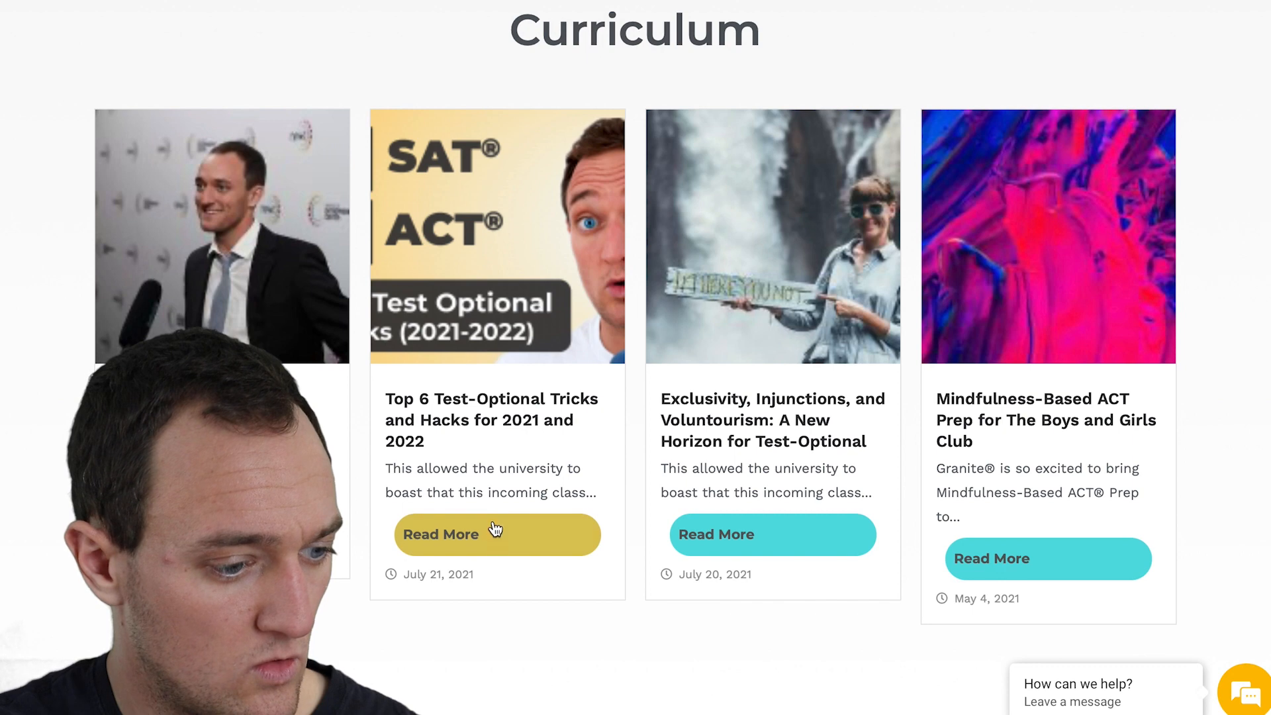
click(438, 437)
drag(439, 435, 380, 383)
key(ctrl+c)
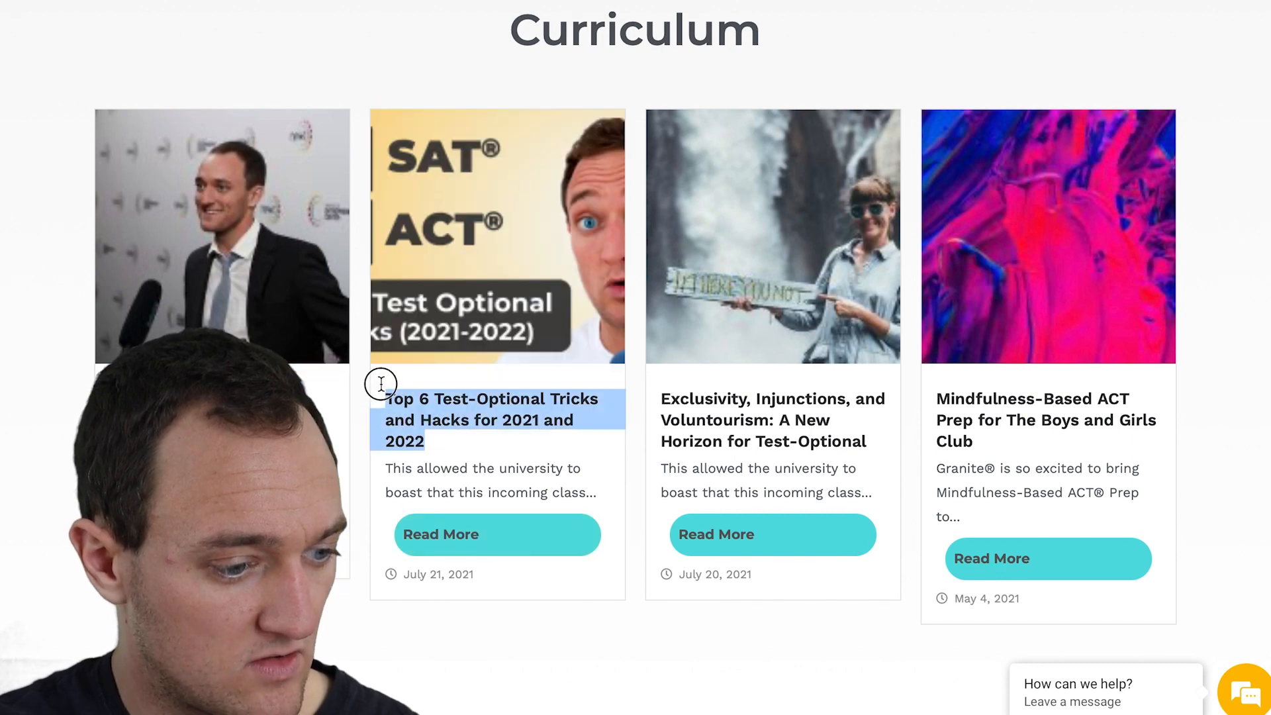
Open the full article on test-optional tricks and skim its numbered sections.
click(516, 549)
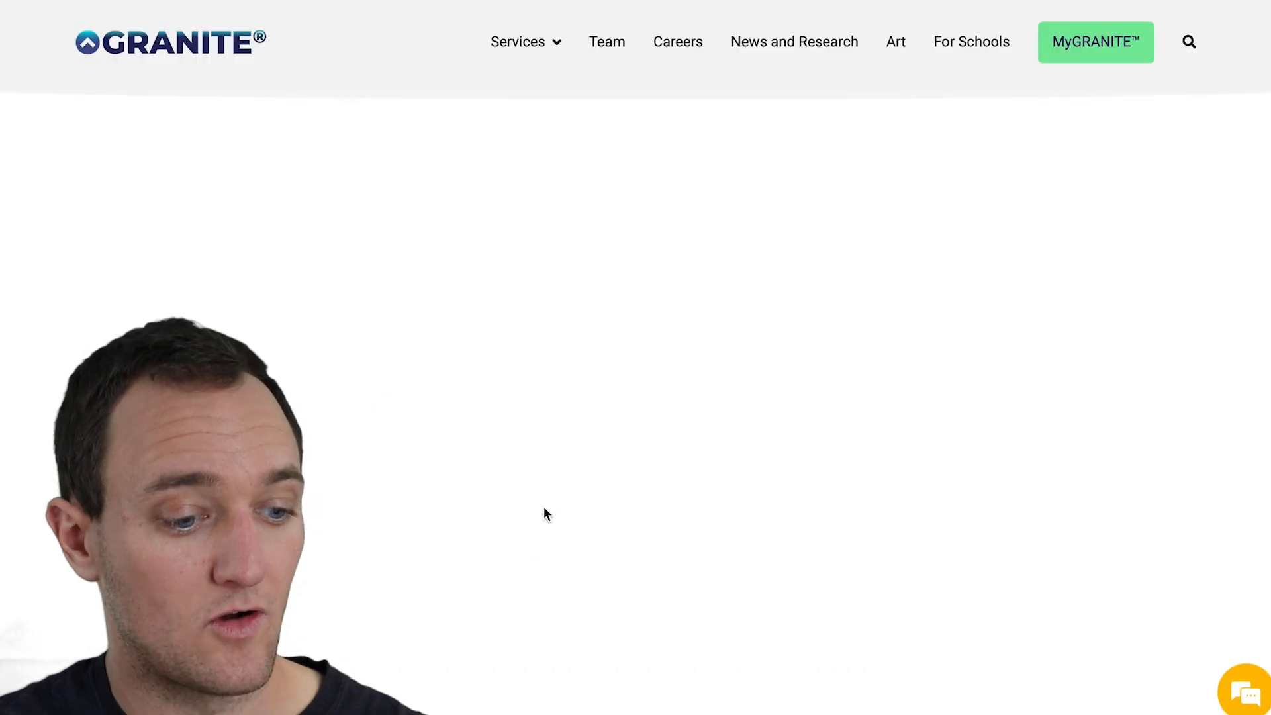
scroll(546, 503, down, 1)
scroll(546, 508, down, 8)
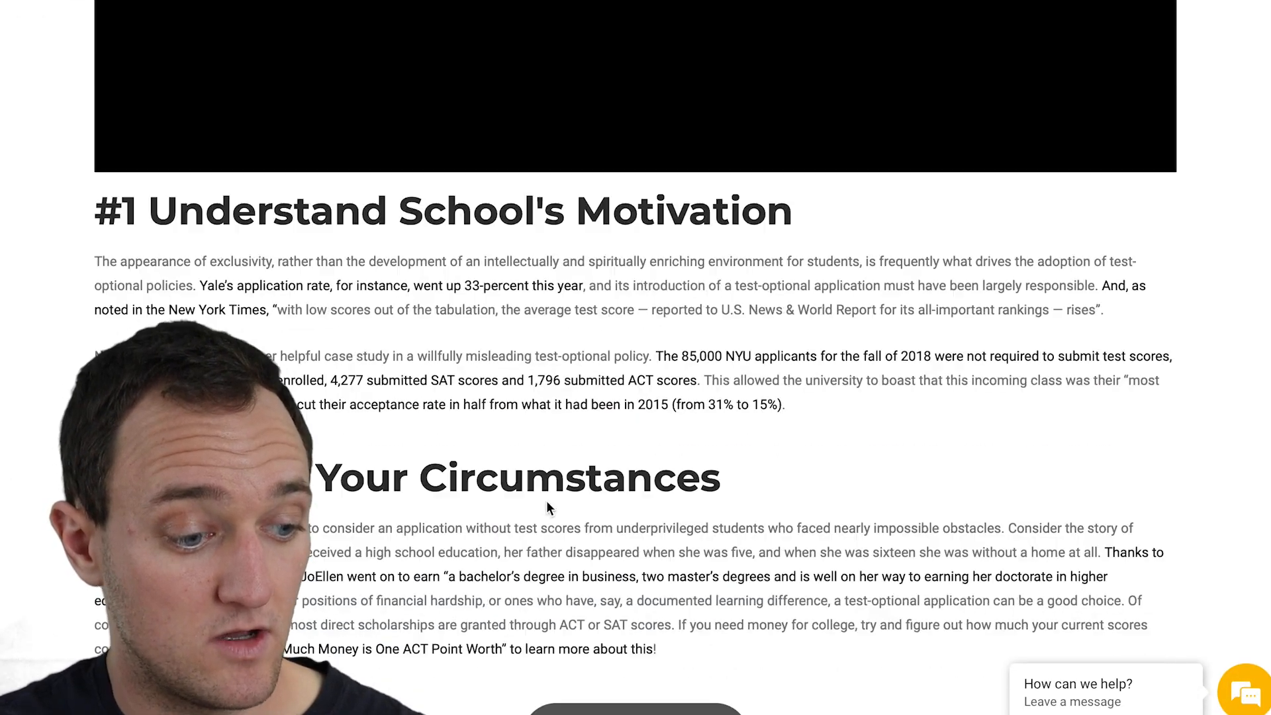
scroll(546, 501, up, 1)
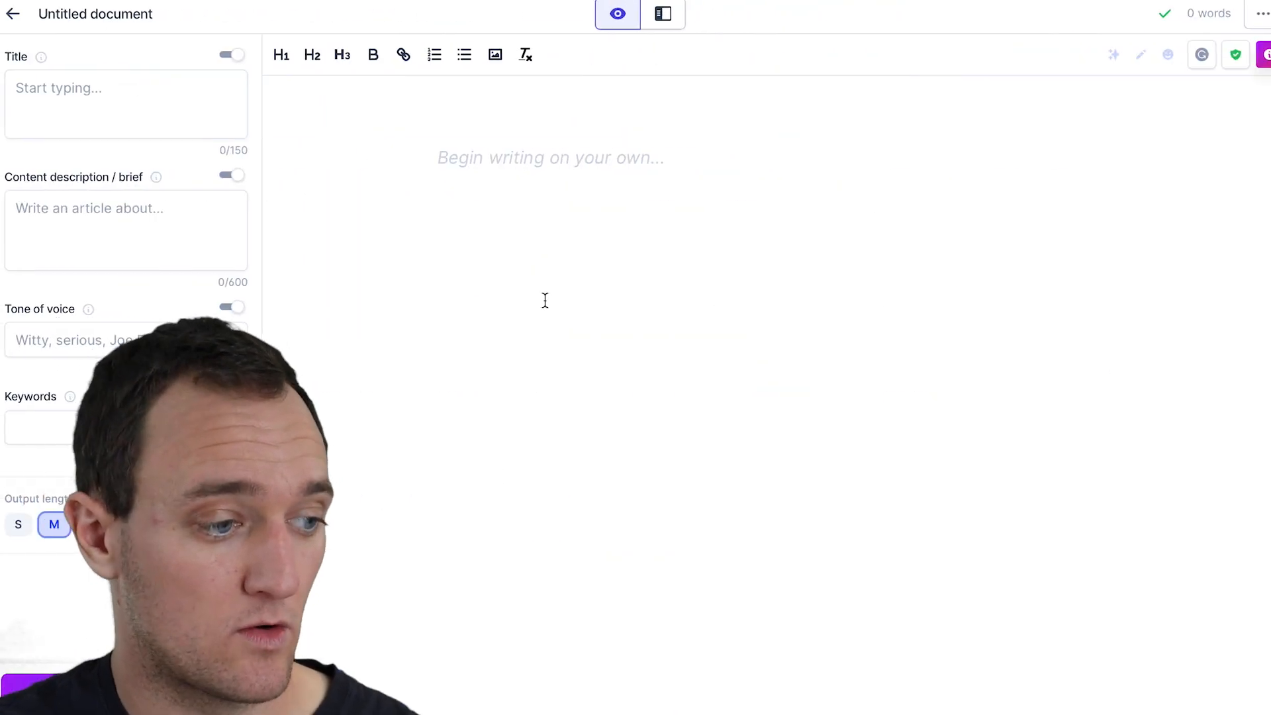
Back in the untitled Jasper document, paste "Top 6 Test-Optional Tricks and Hacks for 2021 and 2022" as the title.
click(105, 122)
key(ctrl+v)
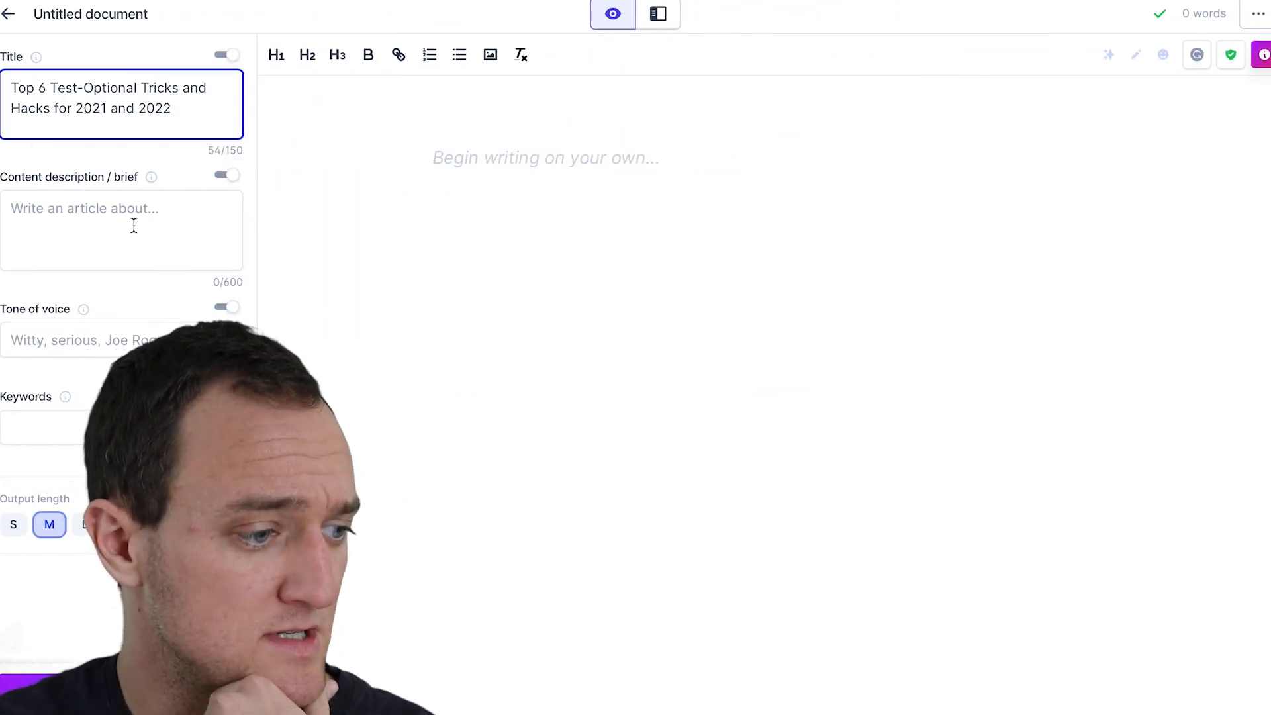
click(110, 255)
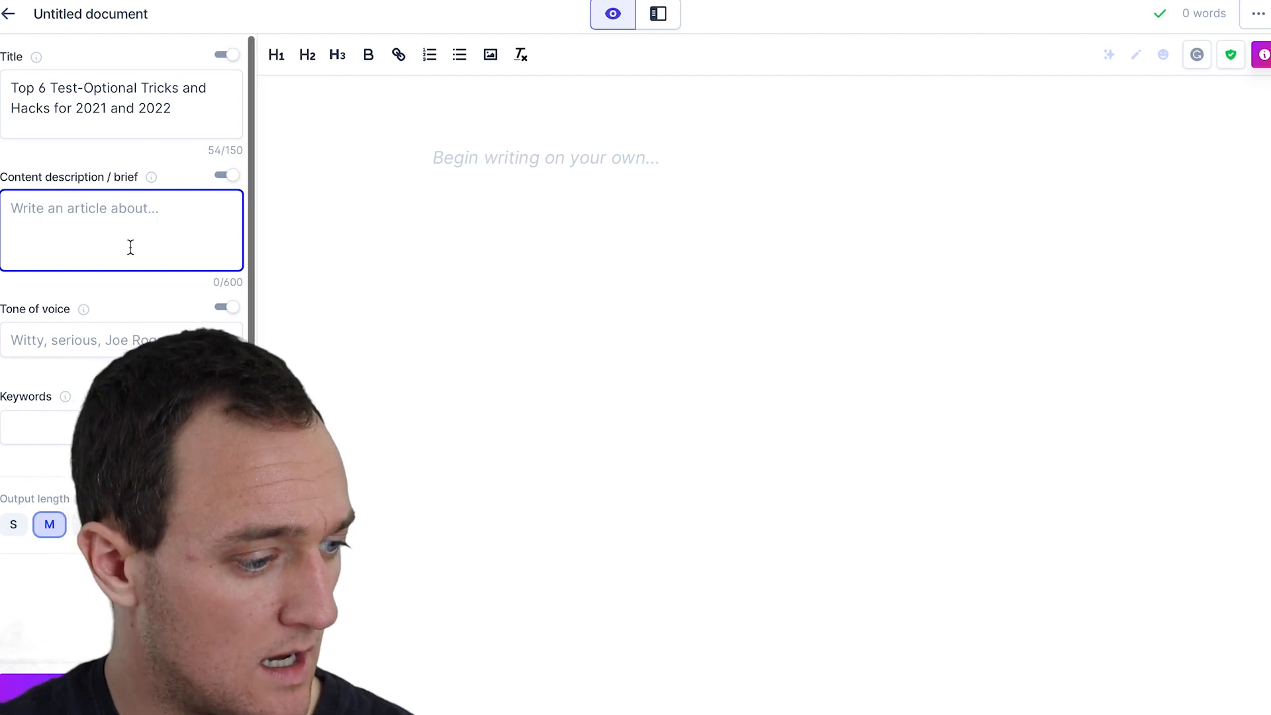
Set the document's tone of voice to "Academic".
click(132, 340)
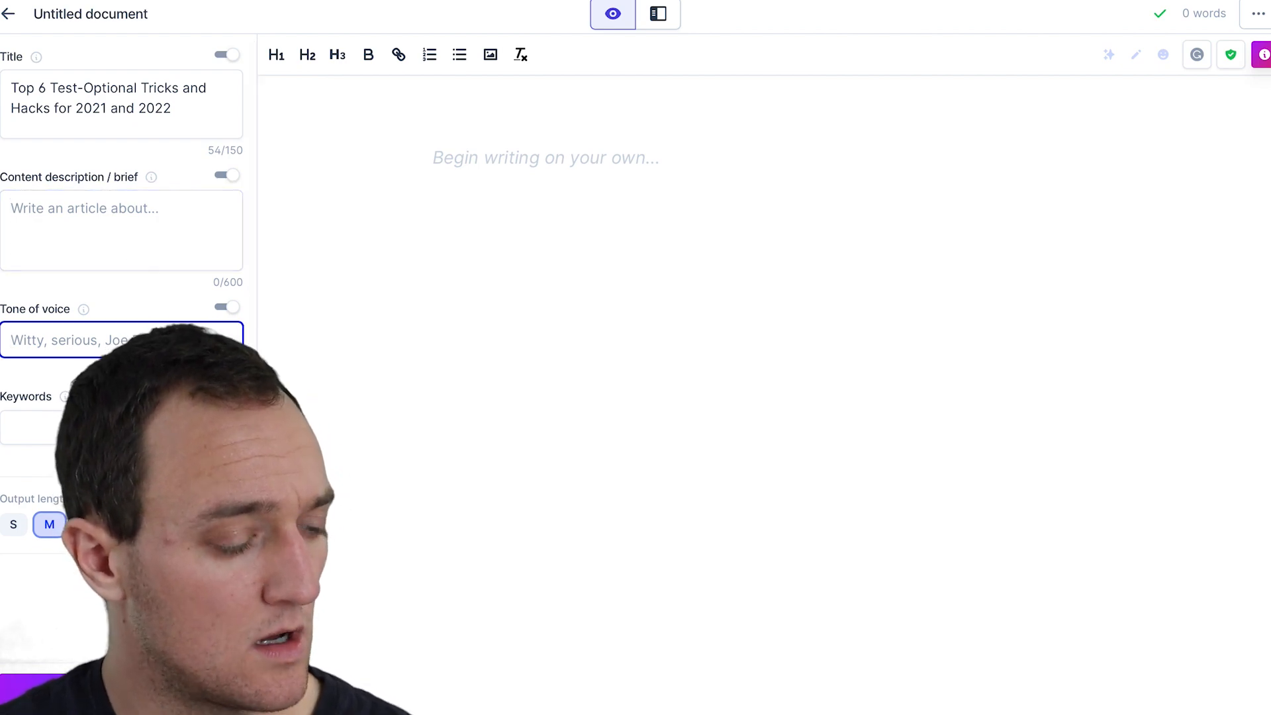
text(A)
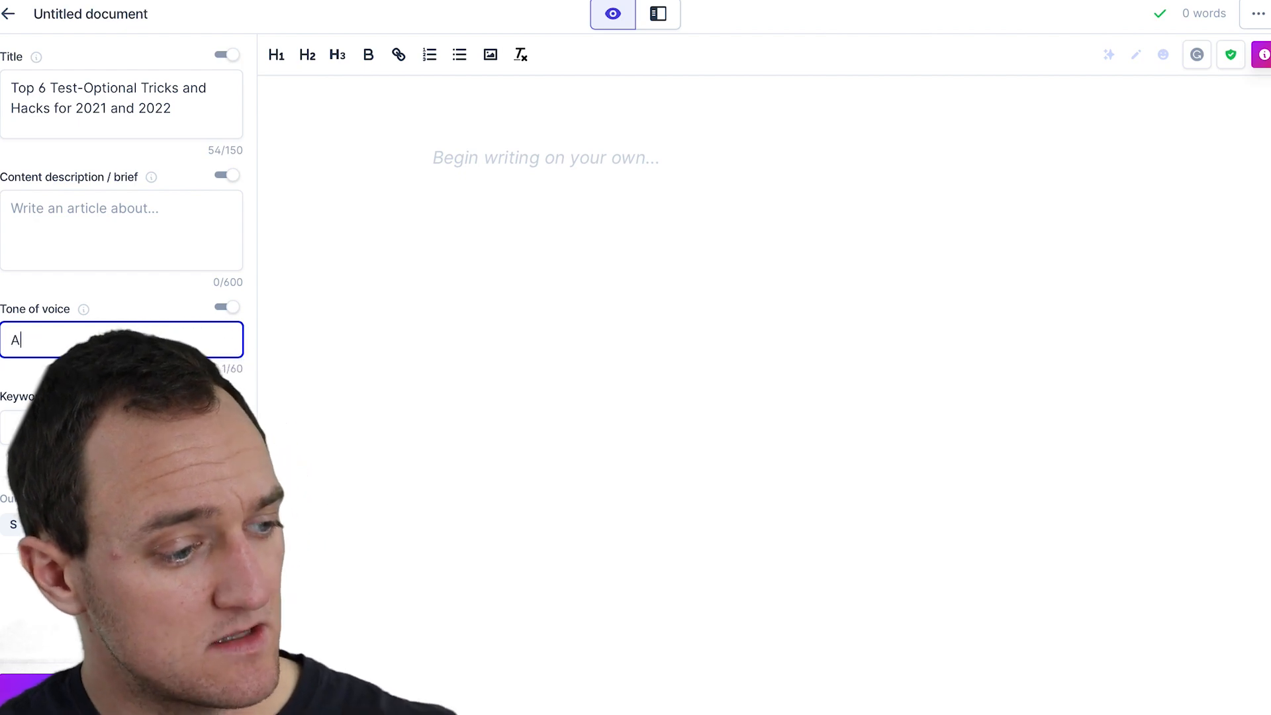
key(BackSpace)
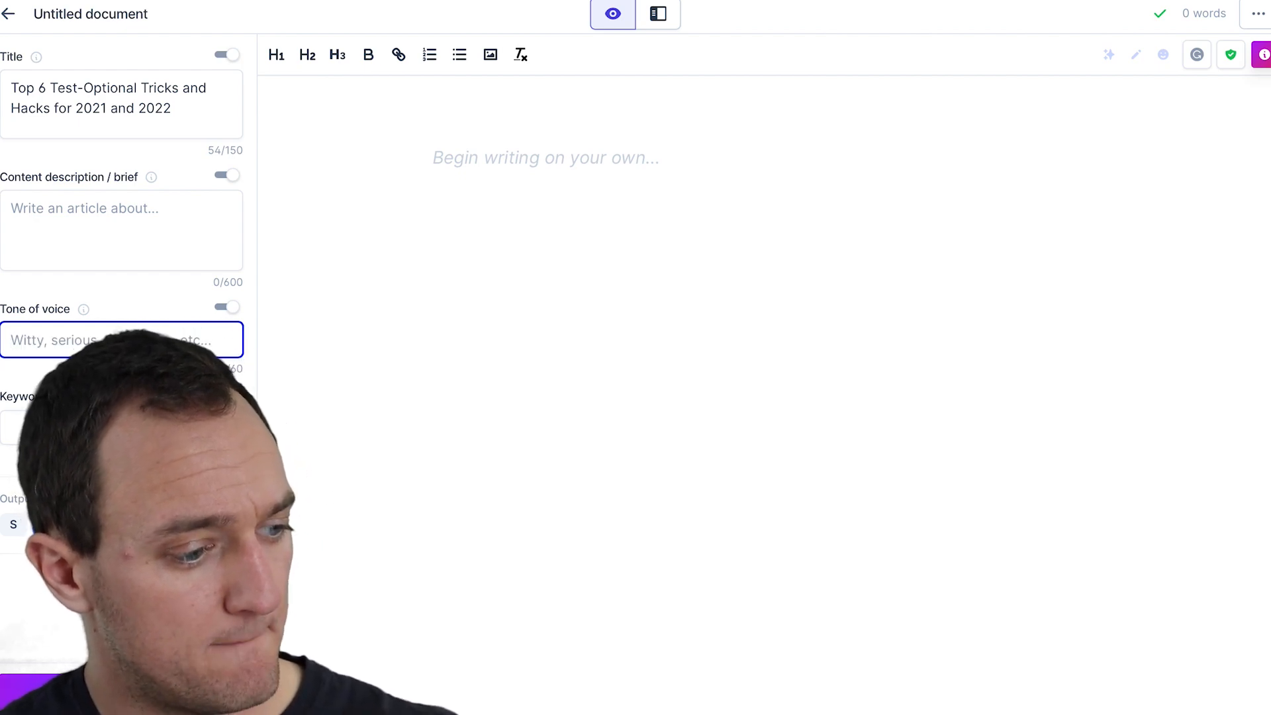
text(Academic)
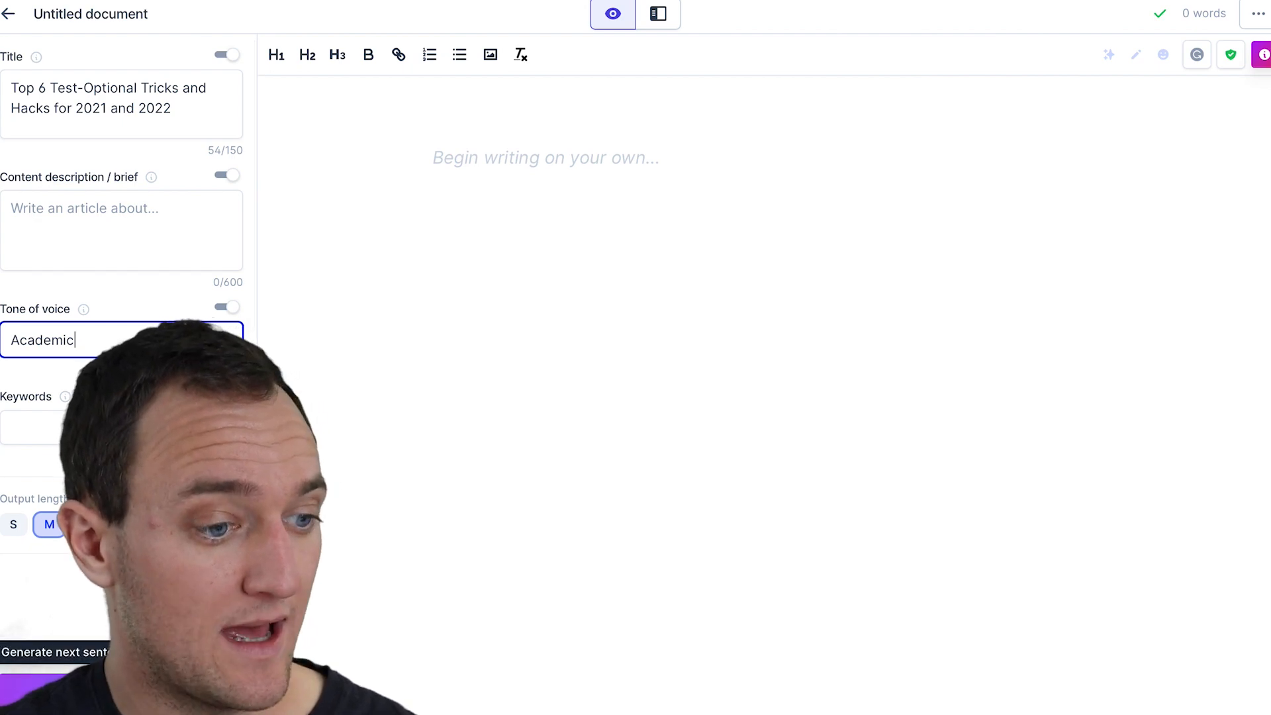
Generate the article's introduction and first five tips from the title in the Academic tone.
key(Tab)
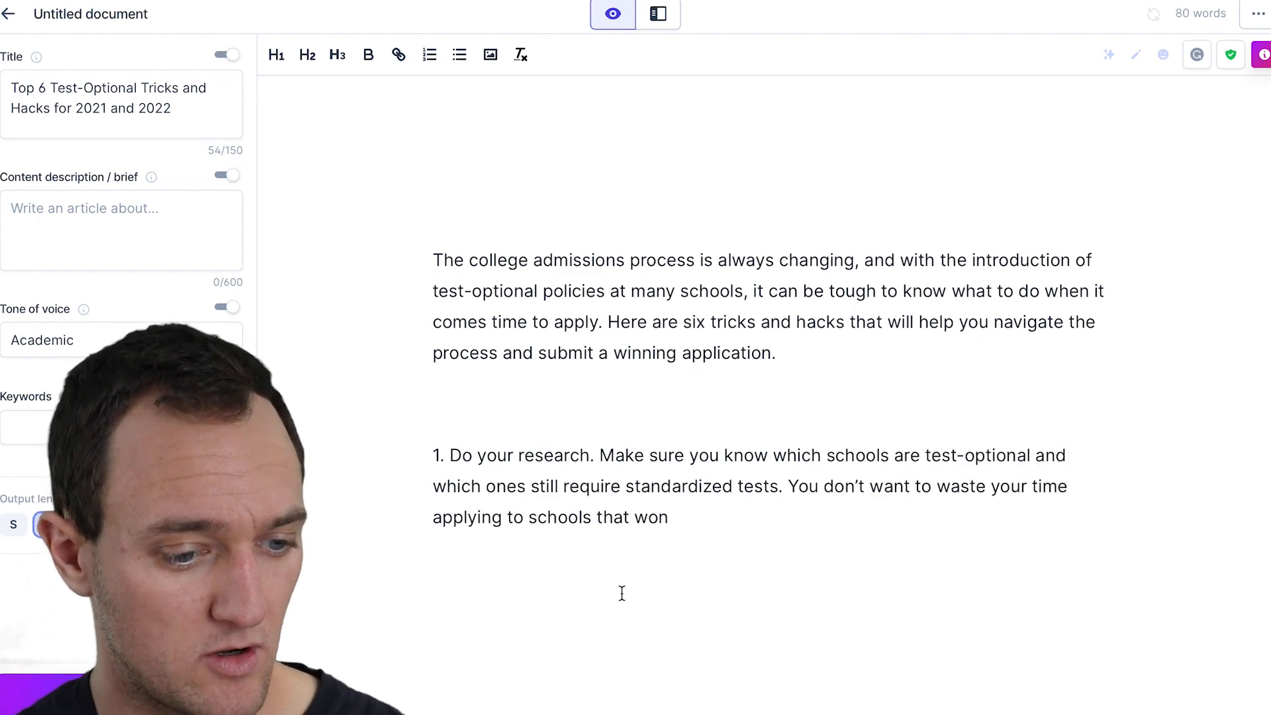
scroll(621, 592, down, 2)
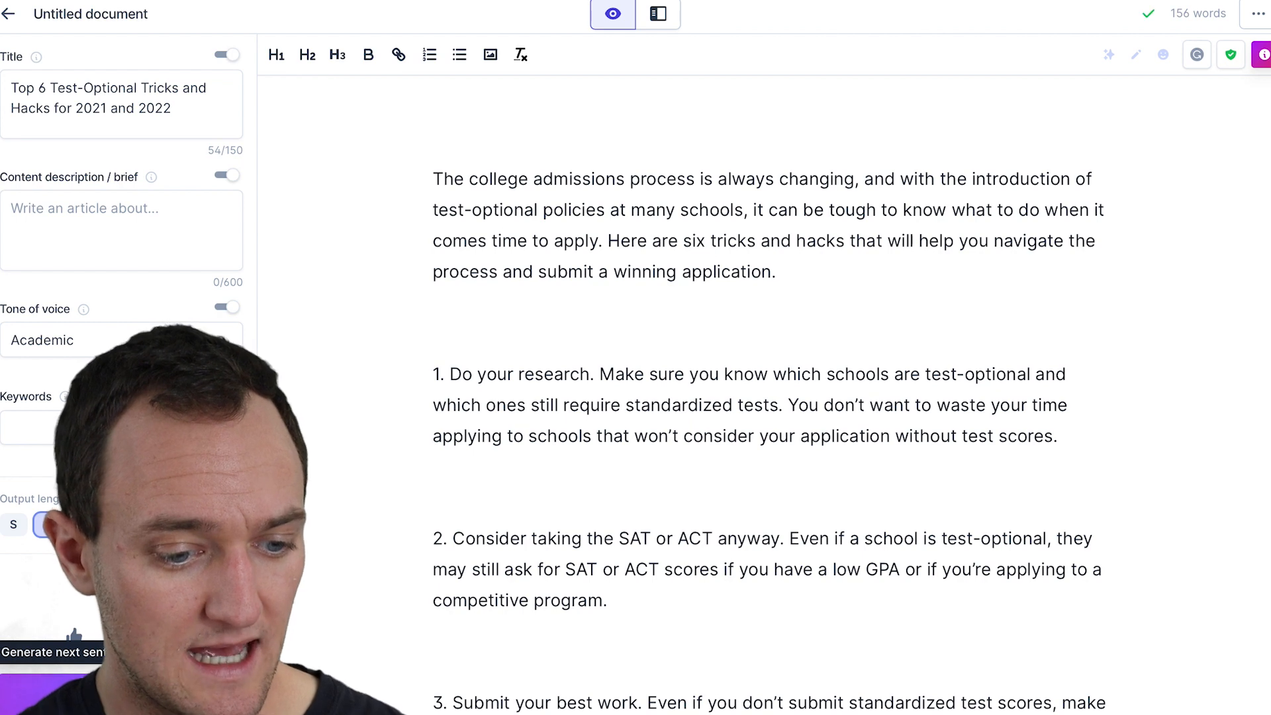
scroll(442, 669, down, 2)
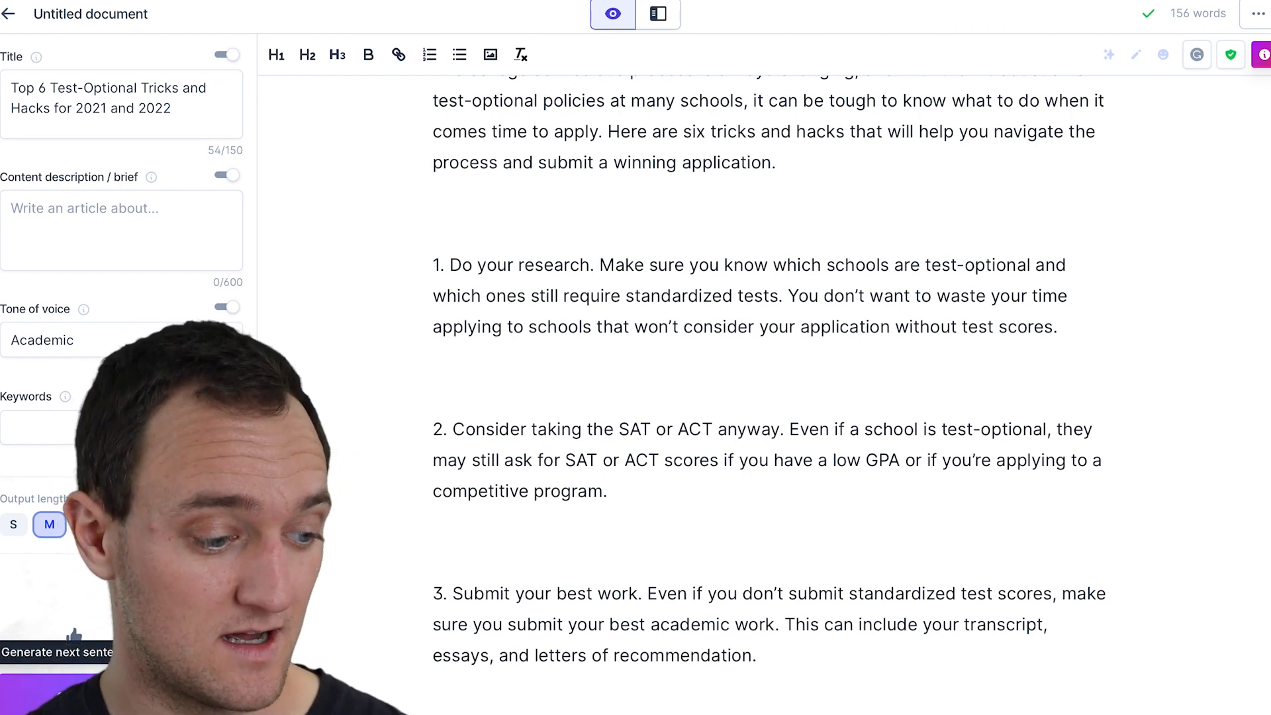
click(113, 694)
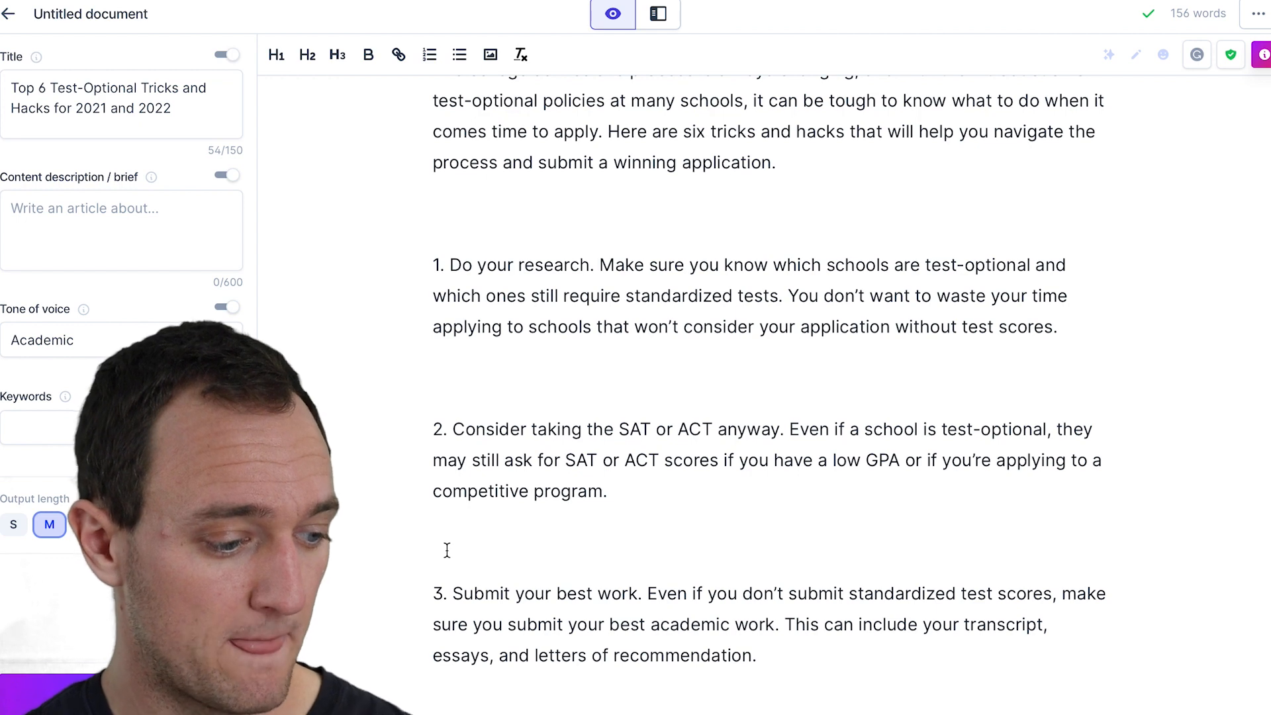
scroll(447, 550, down, 6)
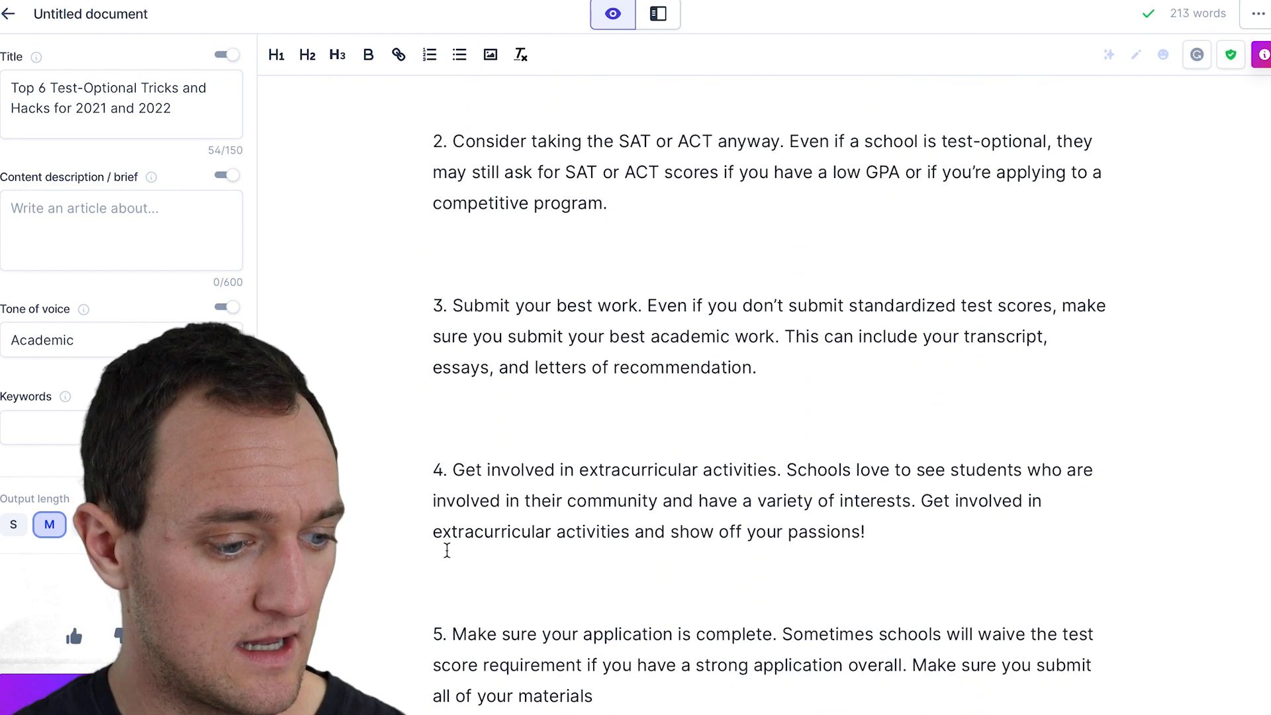
scroll(447, 550, down, 1)
scroll(447, 550, down, 1)
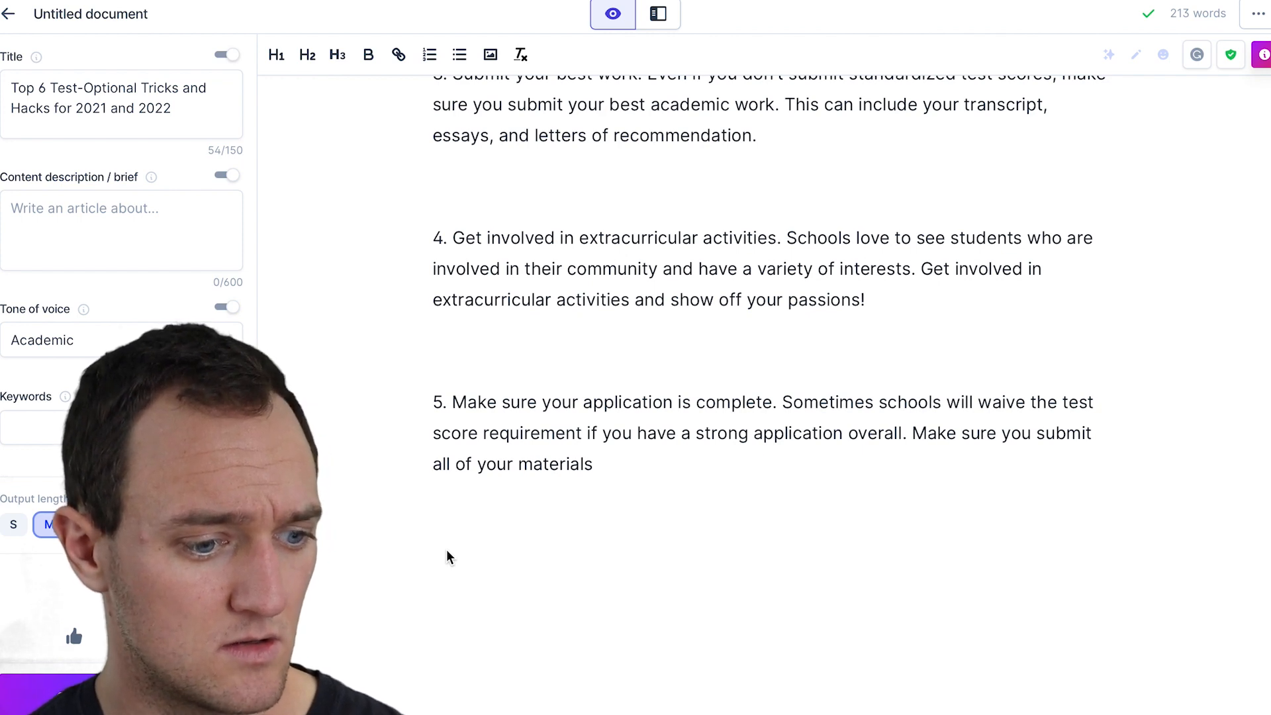
scroll(446, 550, down, 1)
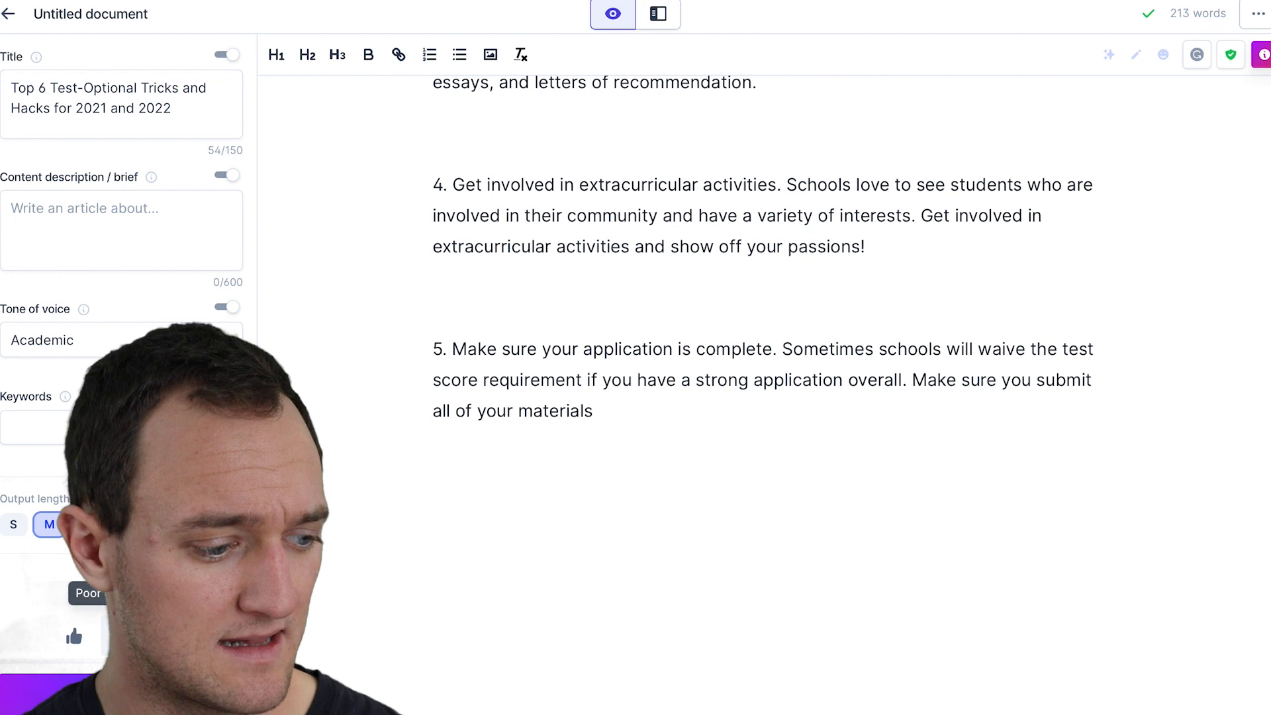
Continue generating the article through the sixth tip, the closing remarks and extra paragraphs on test-optional schools.
click(69, 694)
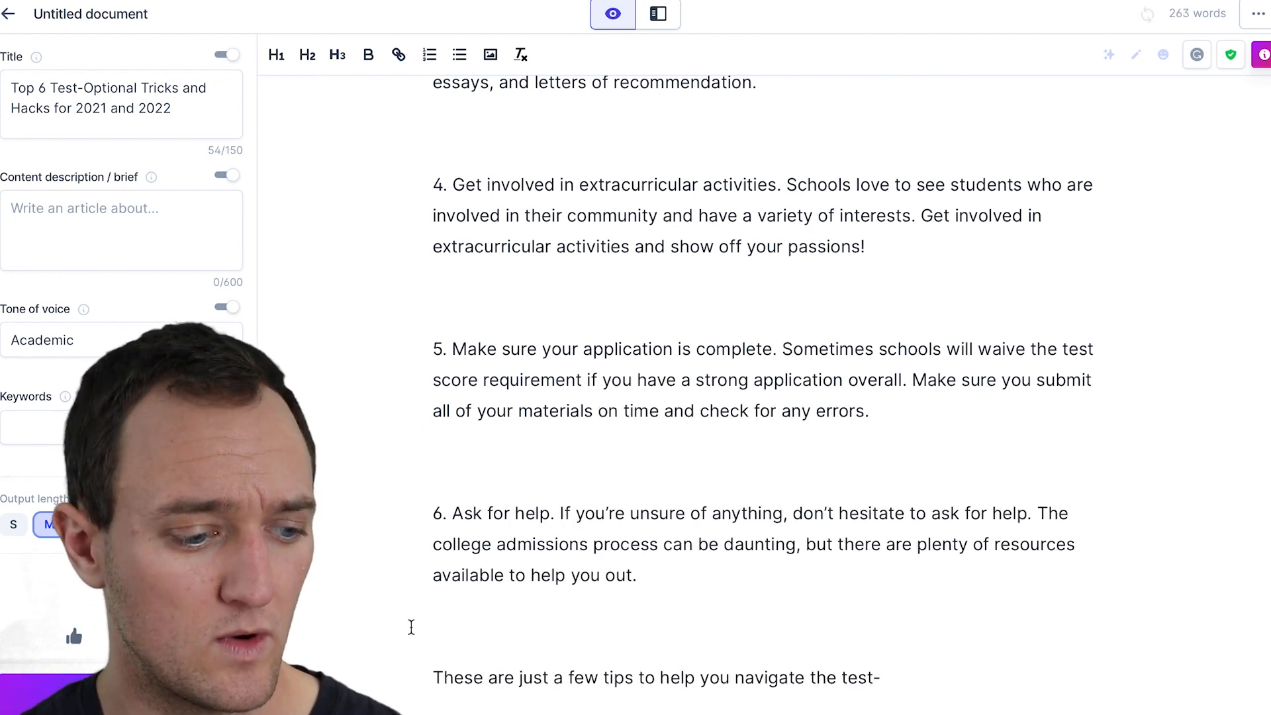
scroll(411, 626, down, 3)
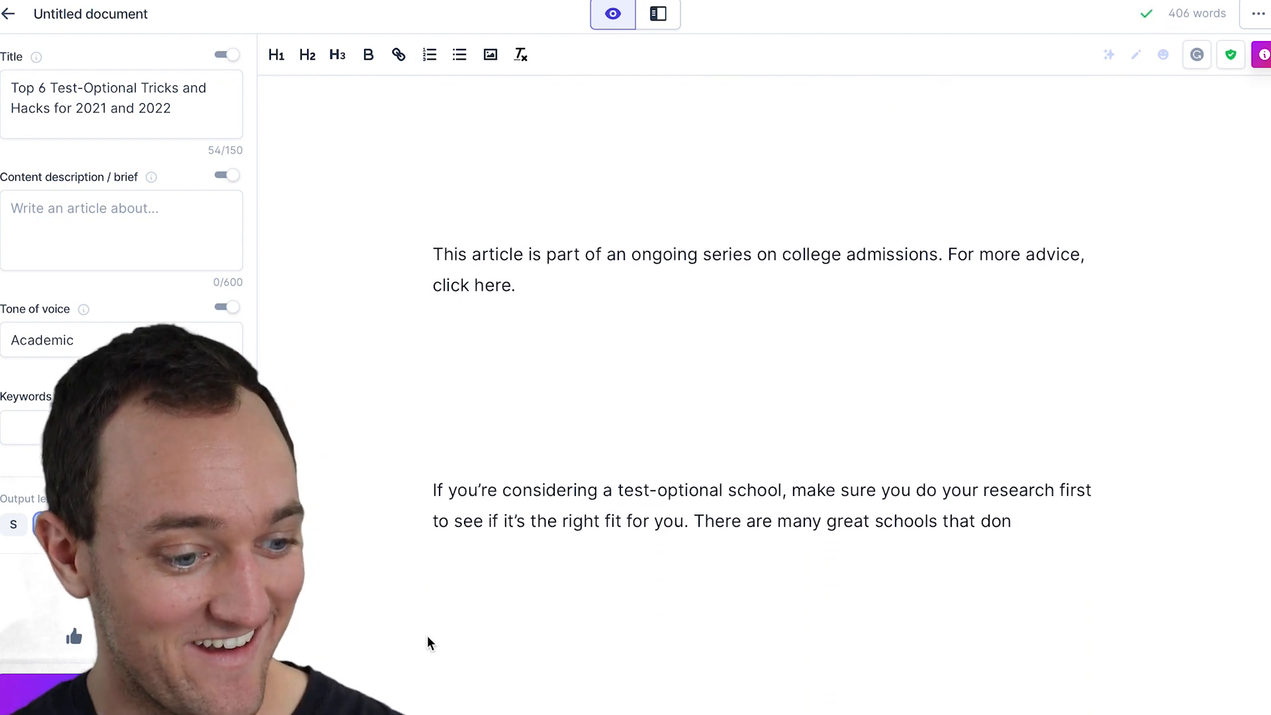
scroll(427, 636, down, 1)
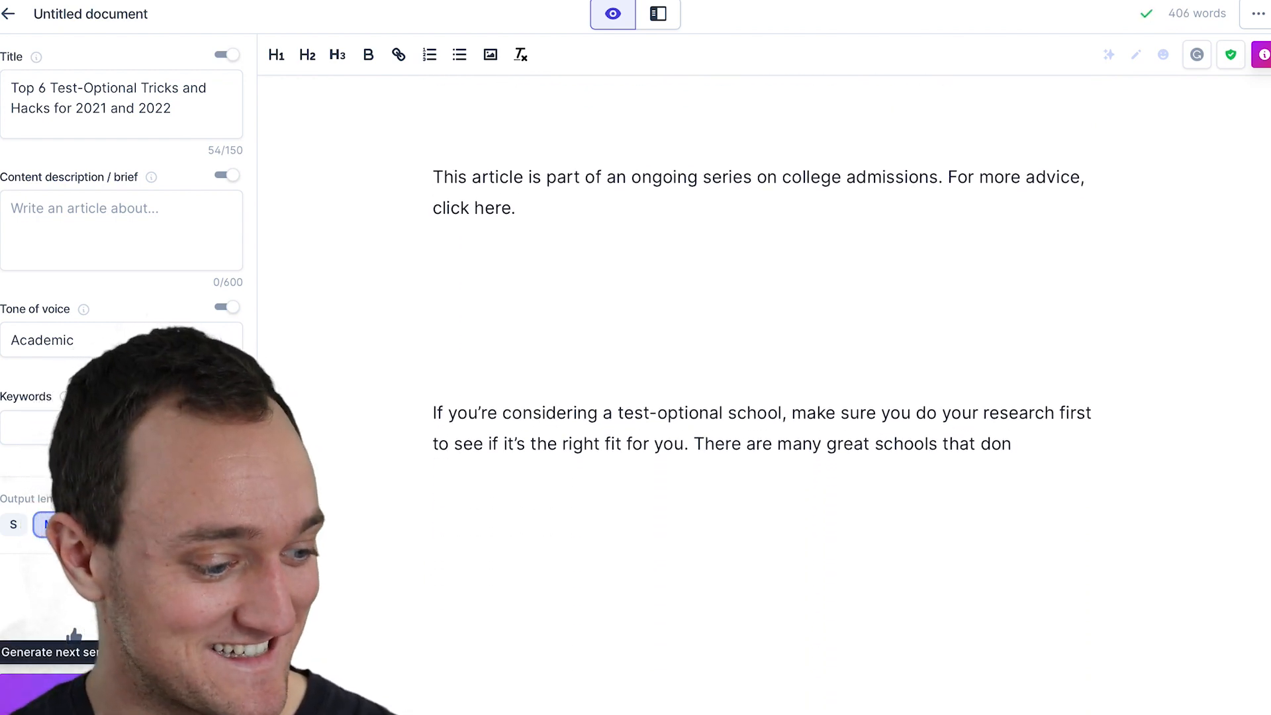
click(121, 692)
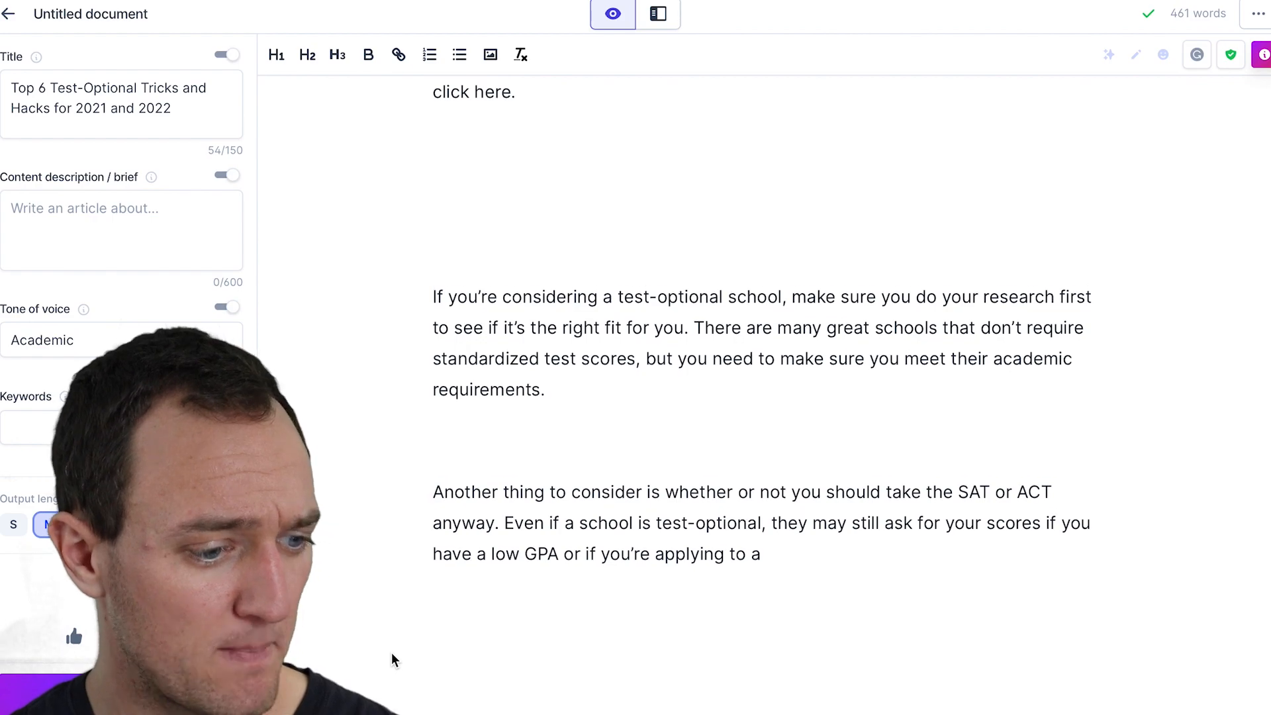
Delete all of the generated academic-tone text from the document.
scroll(392, 653, up, 4)
scroll(391, 653, up, 10)
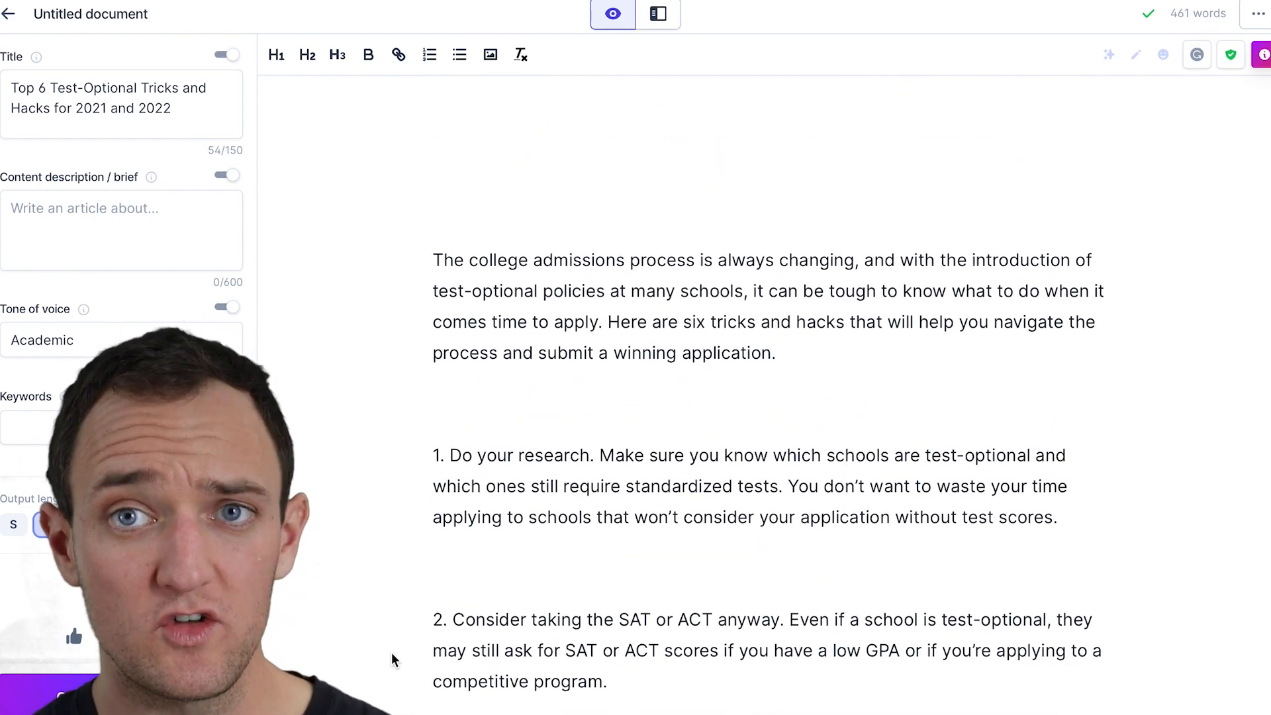
double_click(736, 369)
key(ctrl+a)
key(BackSpace)
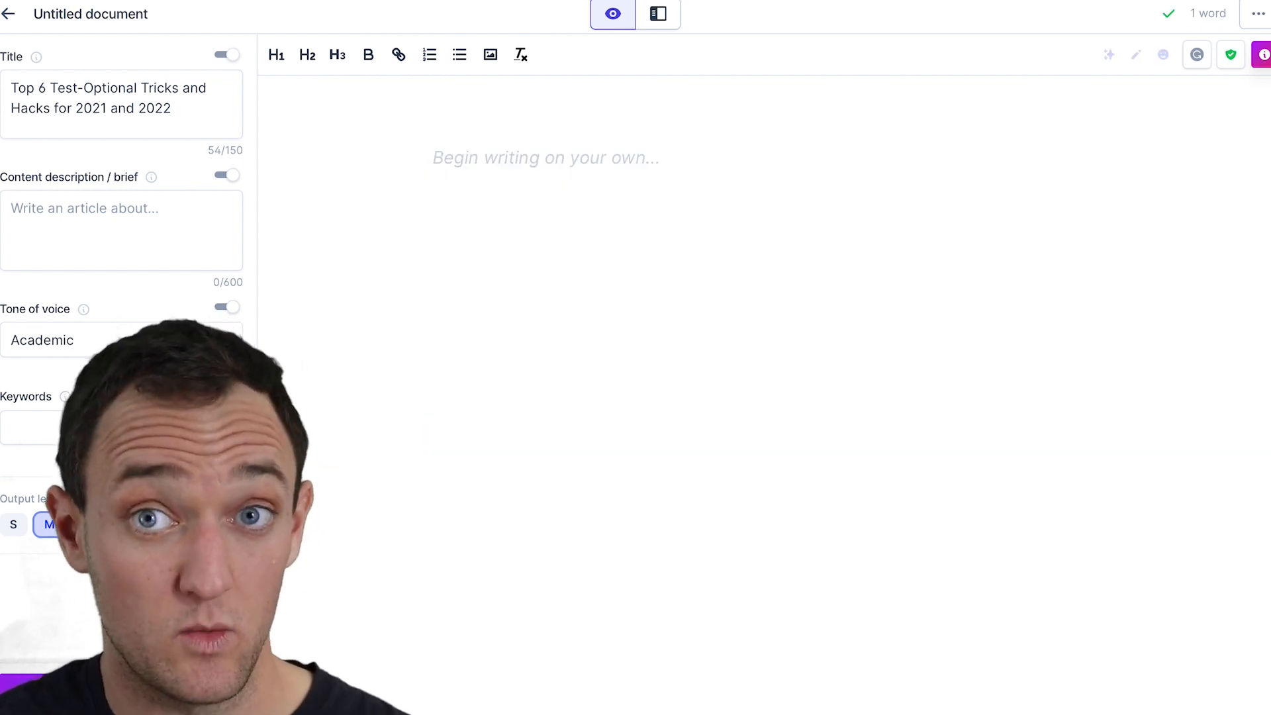
Set the tone of voice to "Scared" and generate the article again up to the sixth tip.
double_click(84, 332)
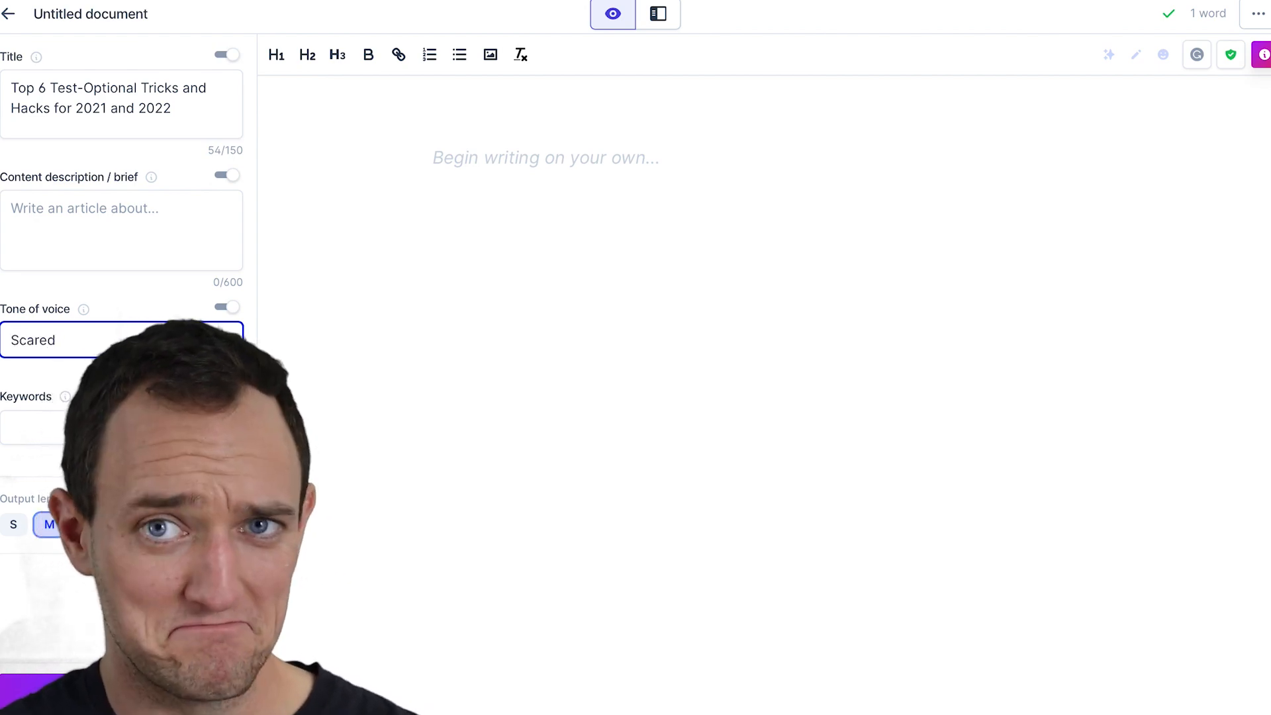
click(125, 463)
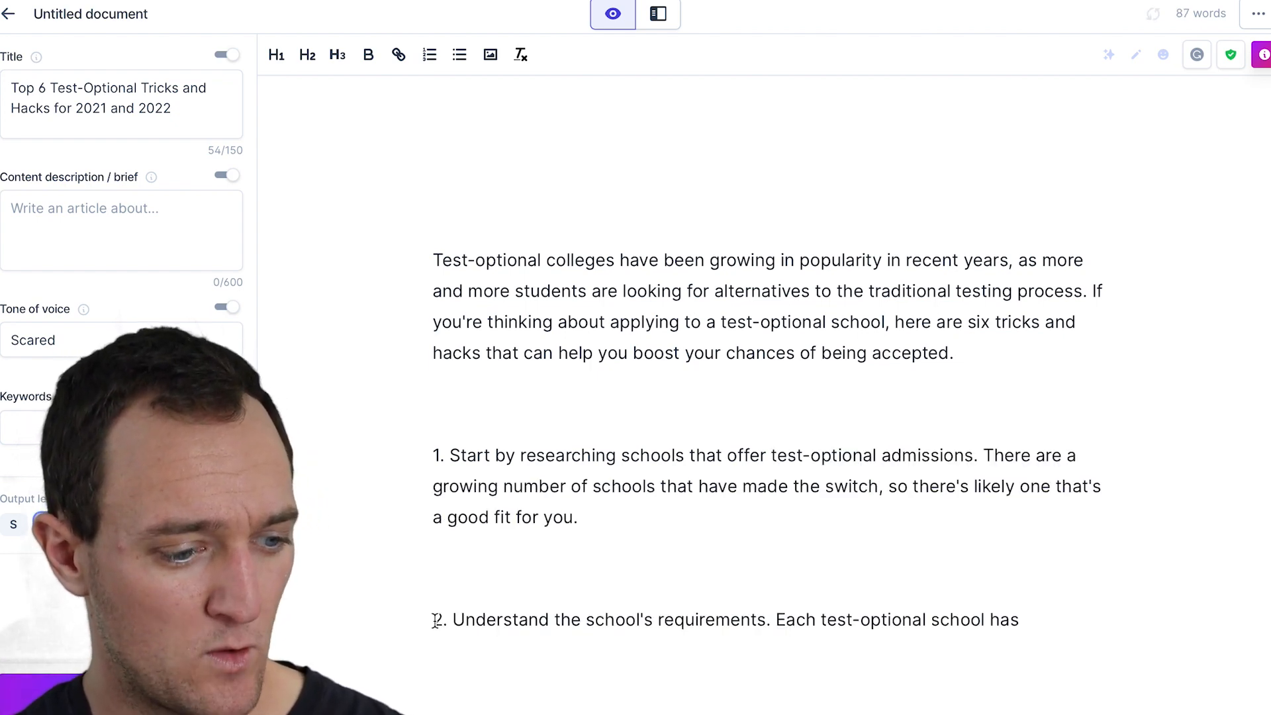
scroll(435, 620, down, 1)
scroll(366, 597, down, 2)
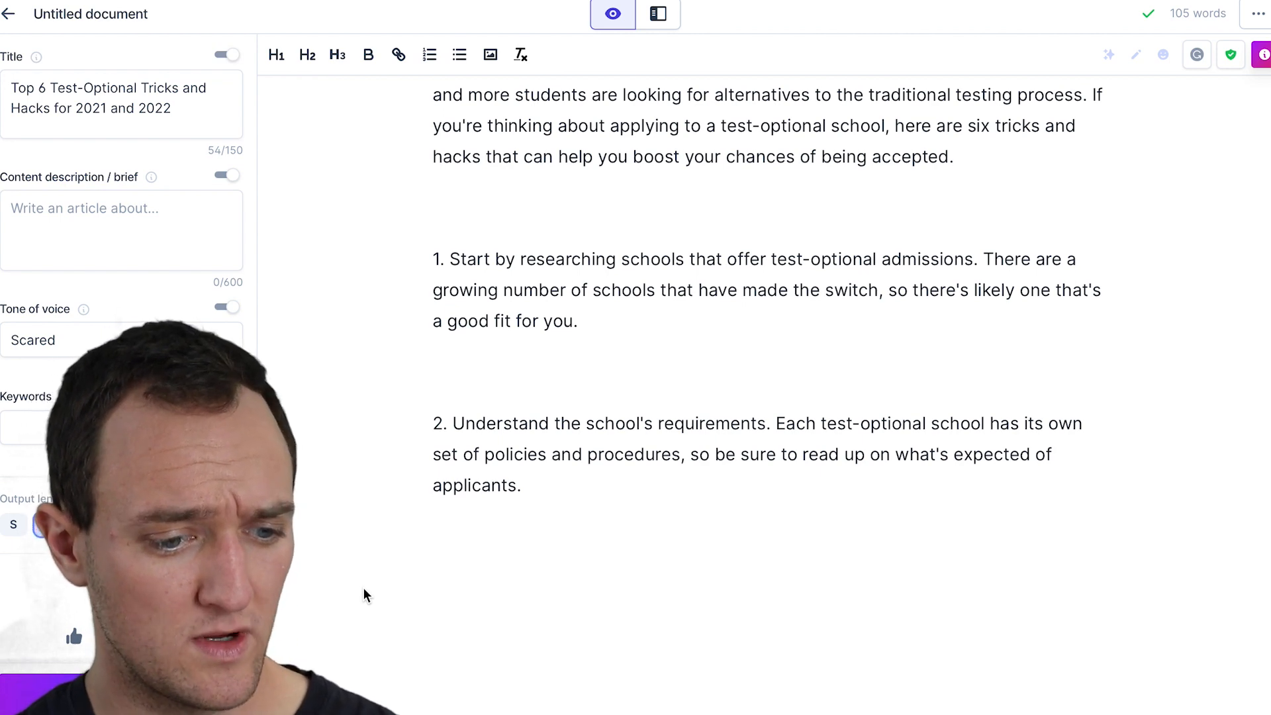
scroll(364, 597, down, 1)
scroll(363, 595, up, 1)
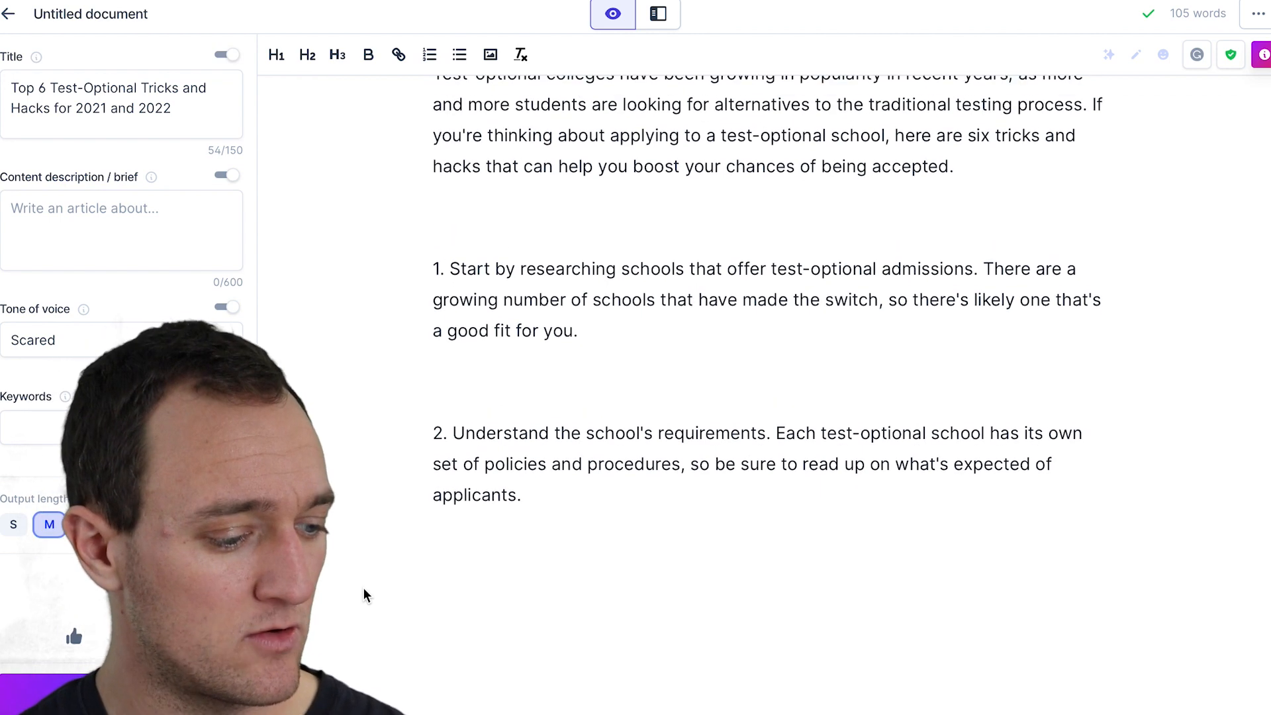
click(119, 694)
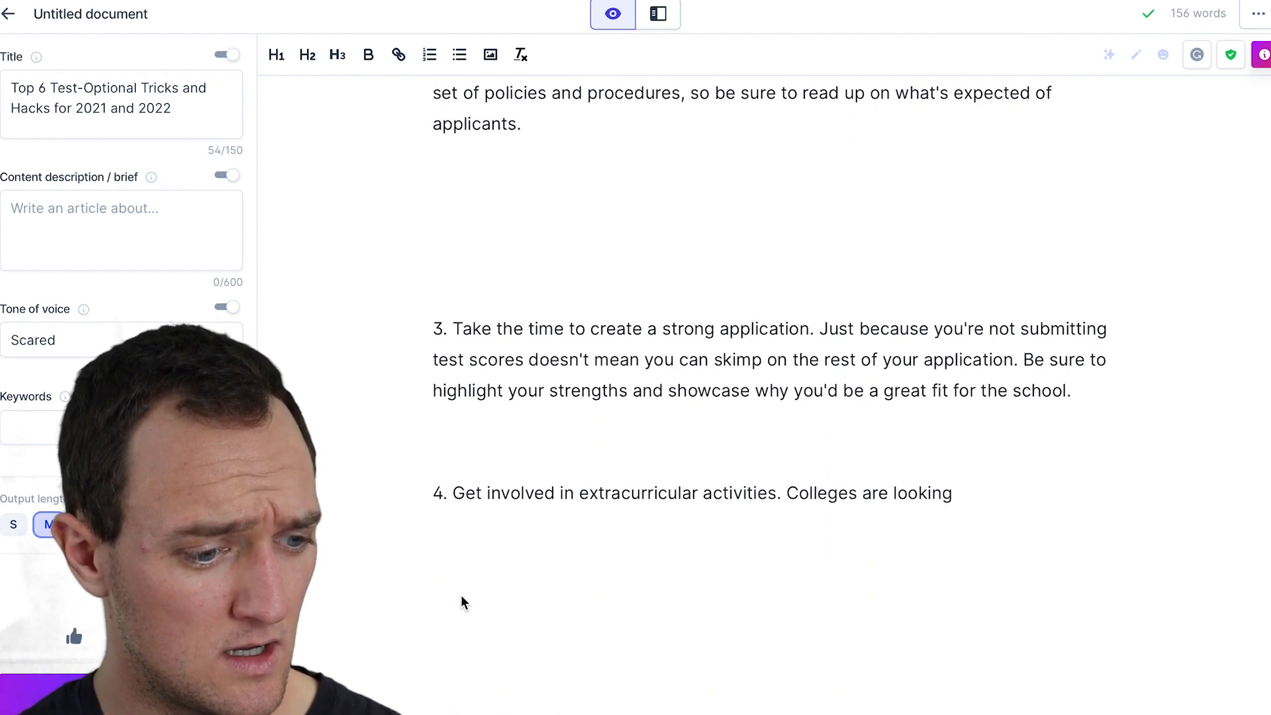
click(119, 694)
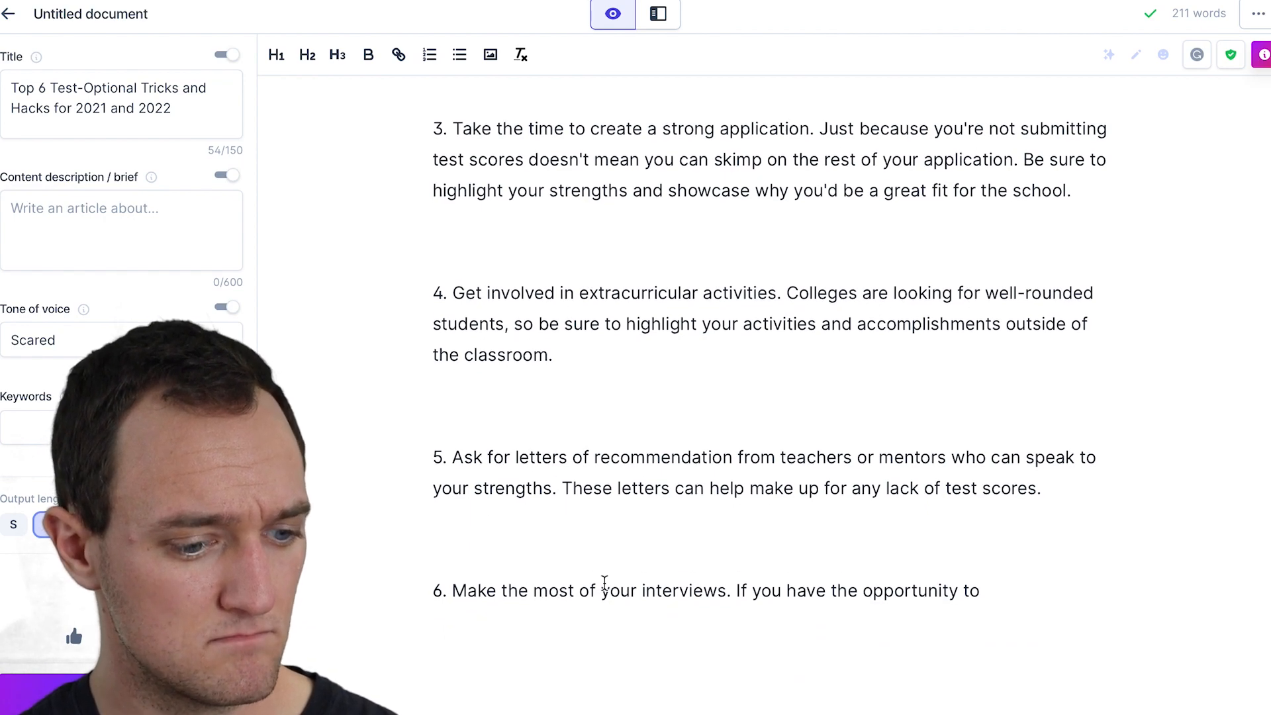
Clear the document of the article generated in the Scared tone.
scroll(604, 582, up, 10)
click(601, 578)
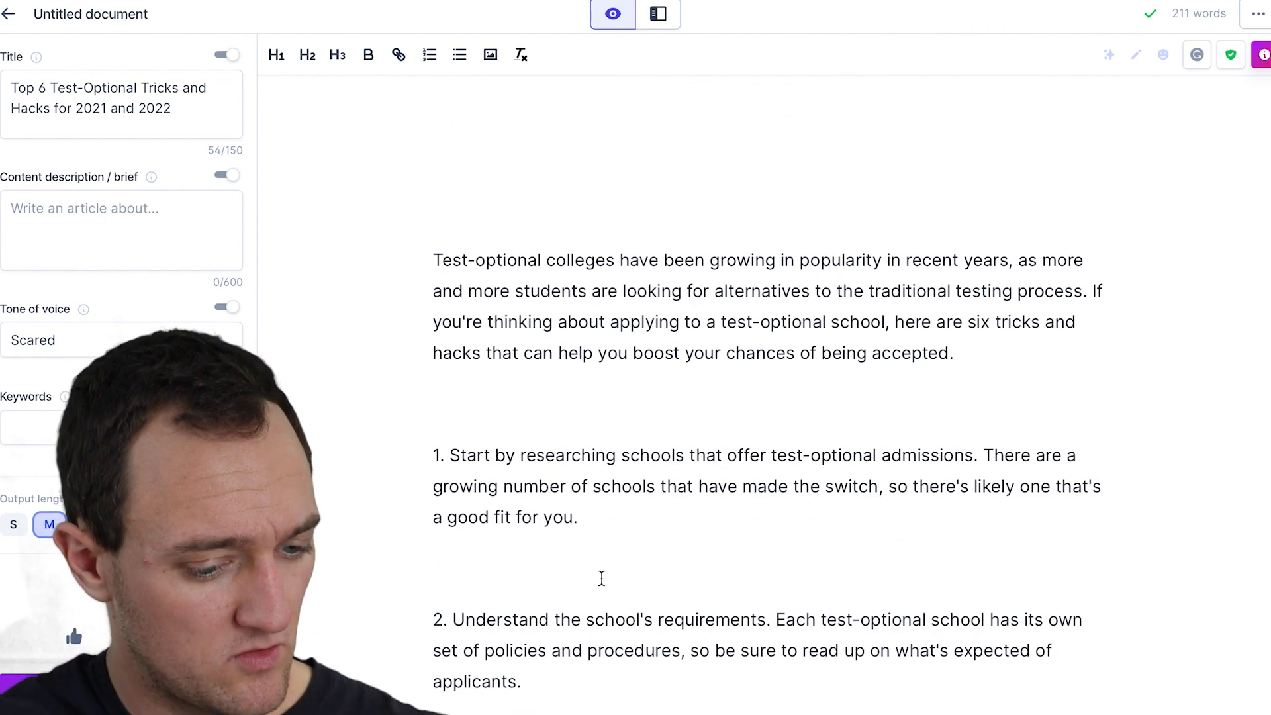
key(super+a)
key(BackSpace)
Set the tone of voice to "Absurd" and add keywords to the document, starting with "Dog".
click(149, 340)
key(super+a)
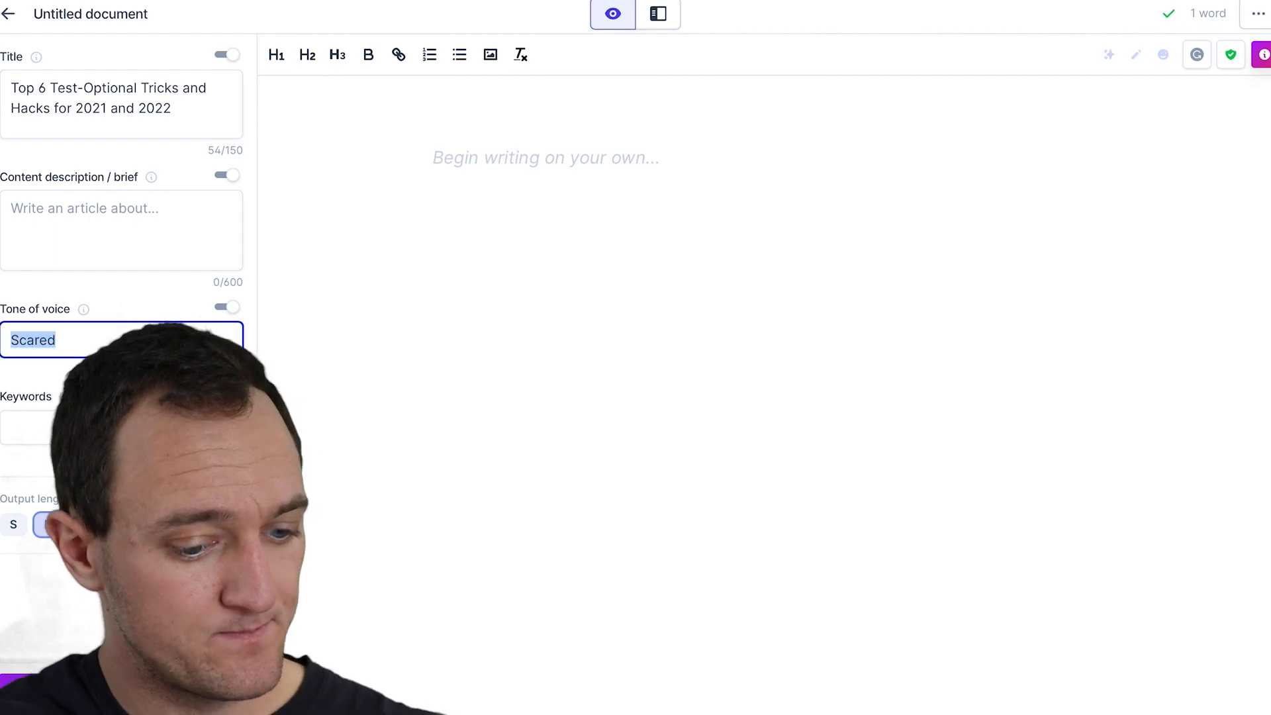
key(BackSpace)
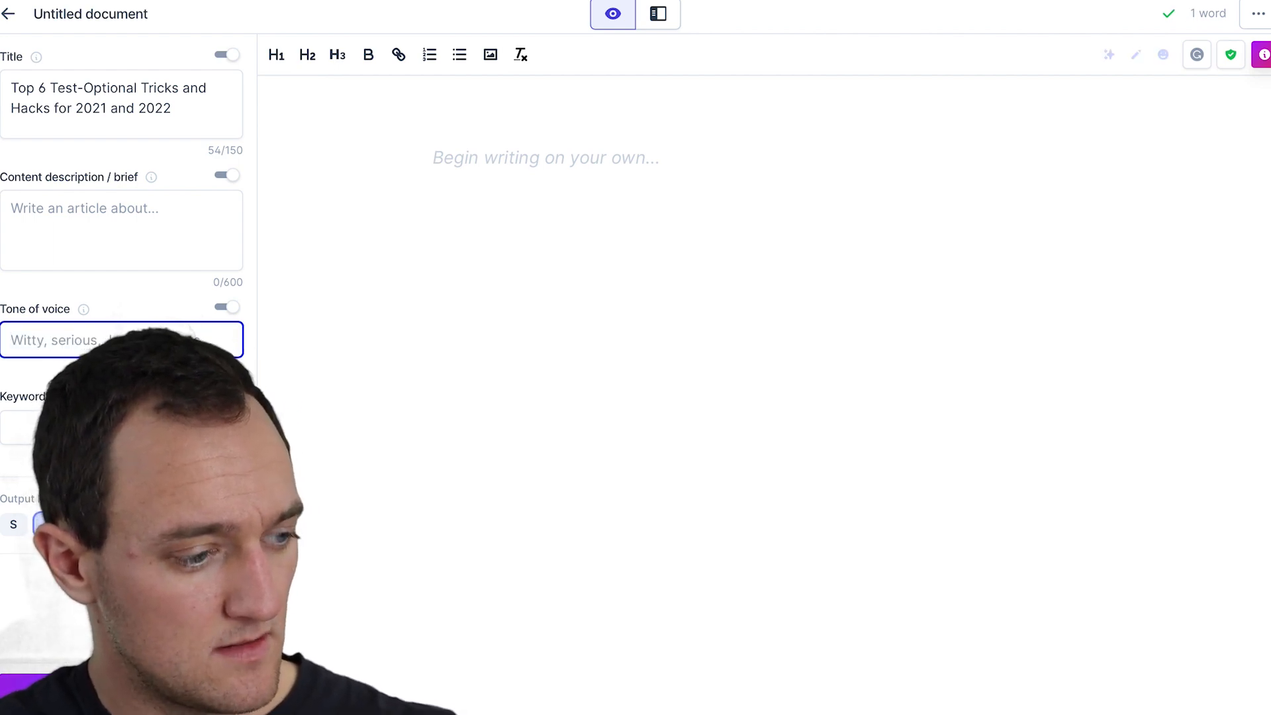
text(Absurd)
key(Tab)
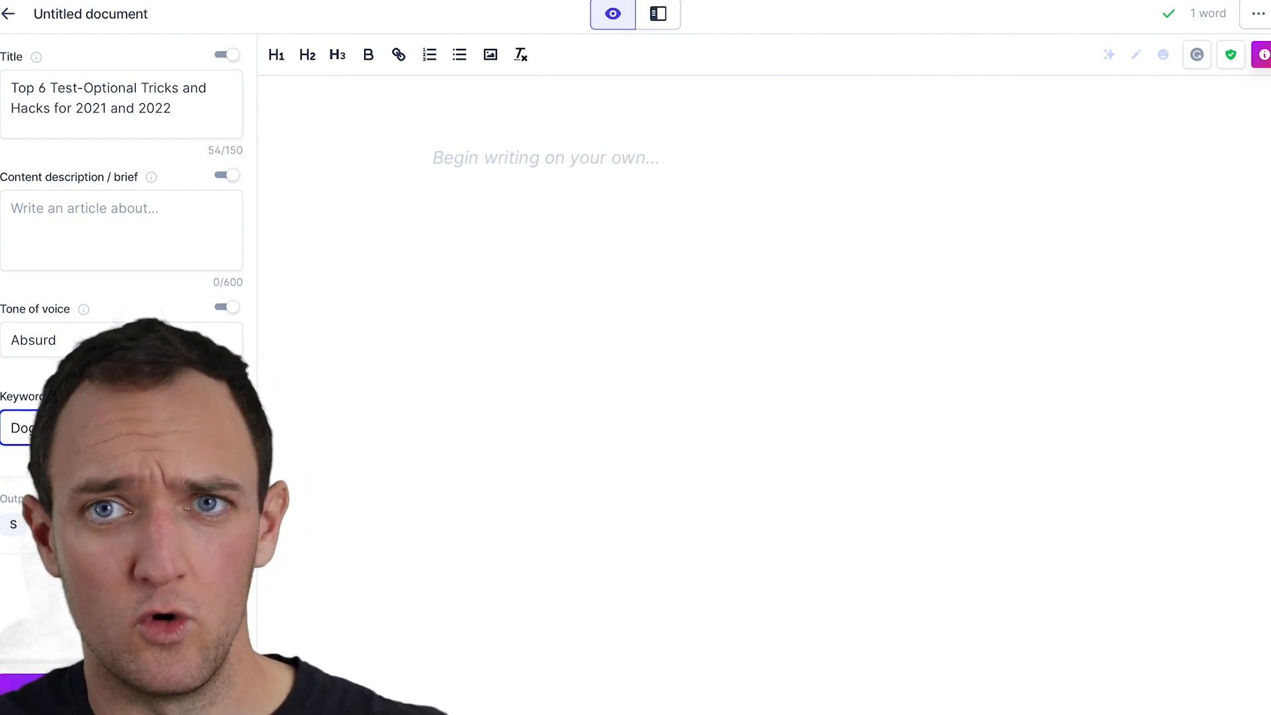
text(, C)
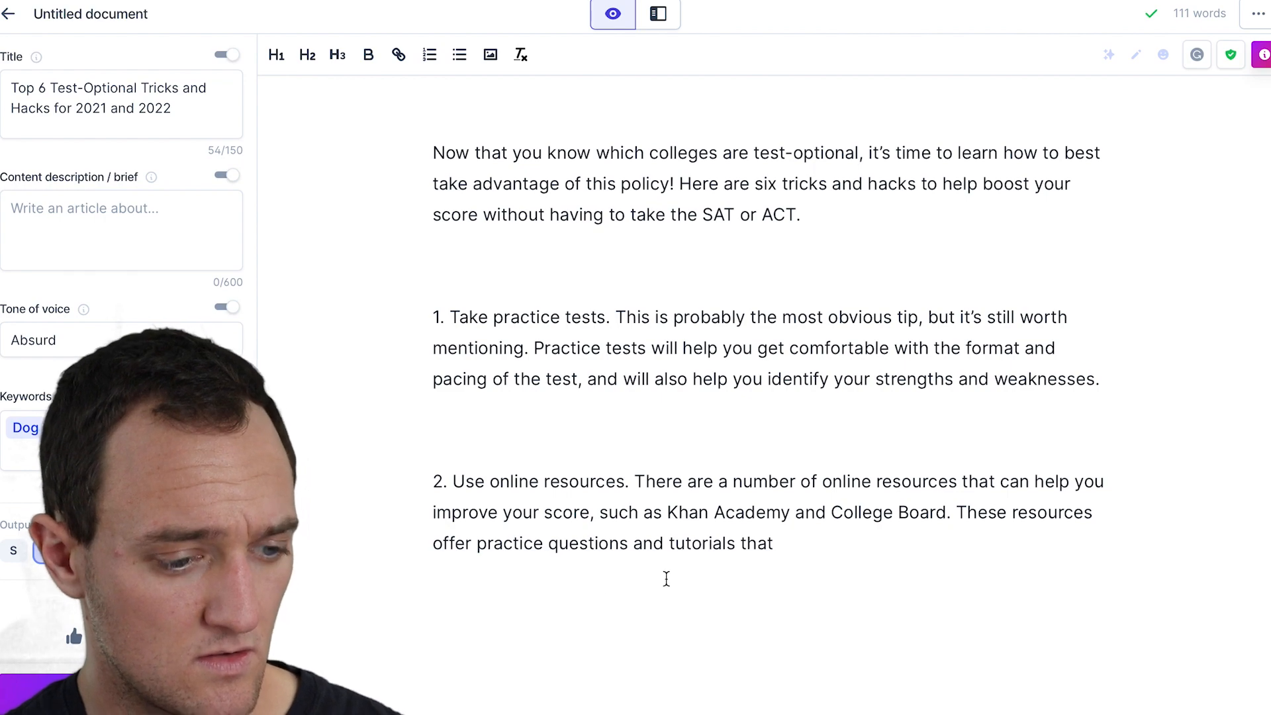
Generate the article through the sixth tip with the new tone and keywords, and return to the documents list.
scroll(667, 579, down, 2)
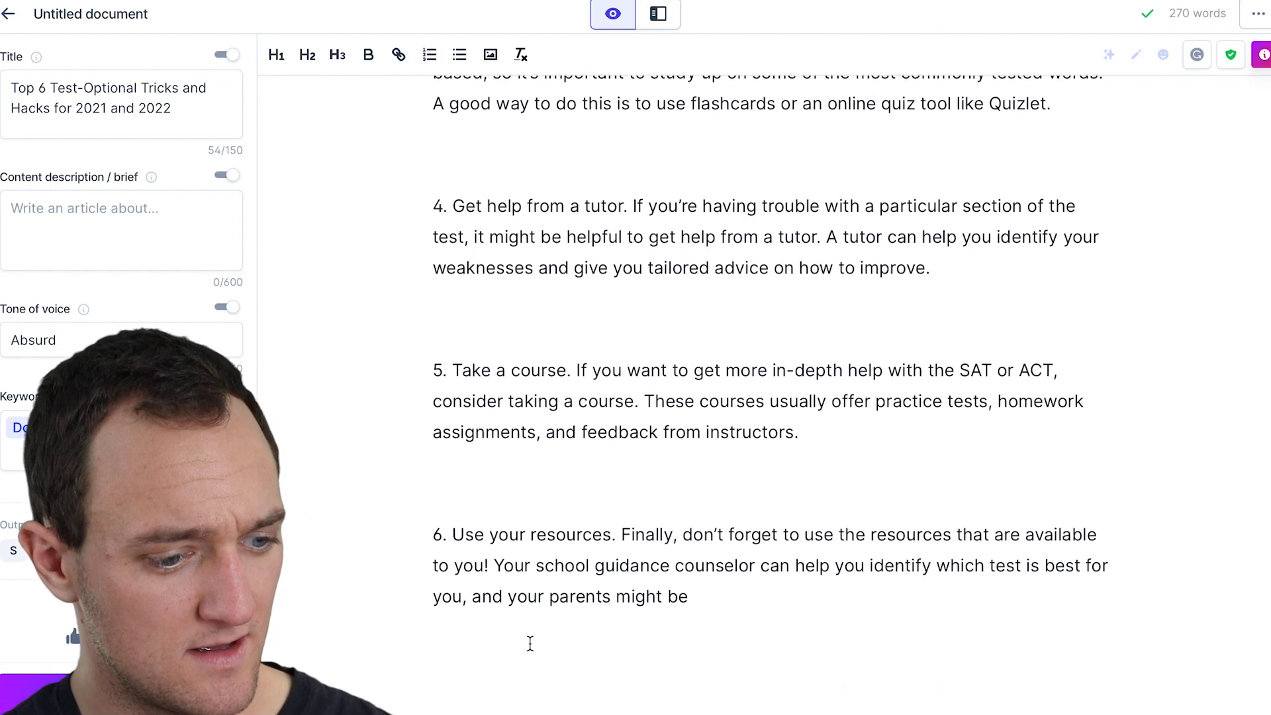
scroll(530, 642, up, 9)
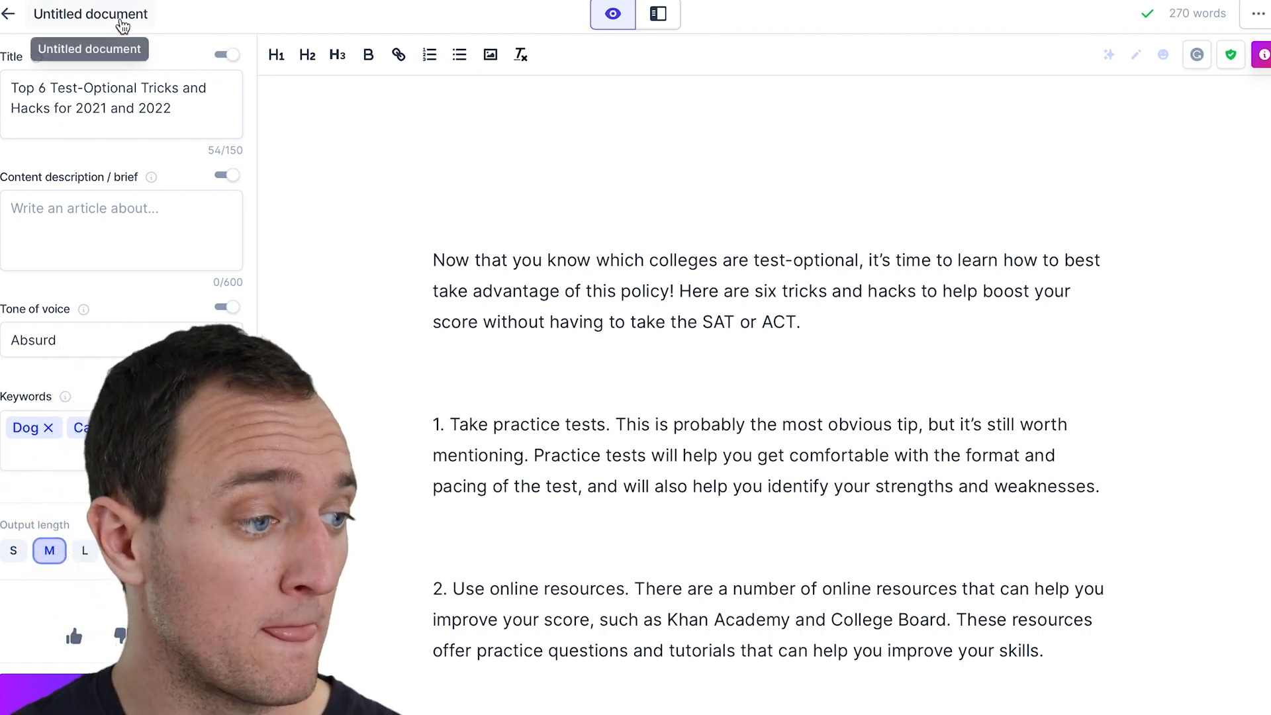
click(8, 13)
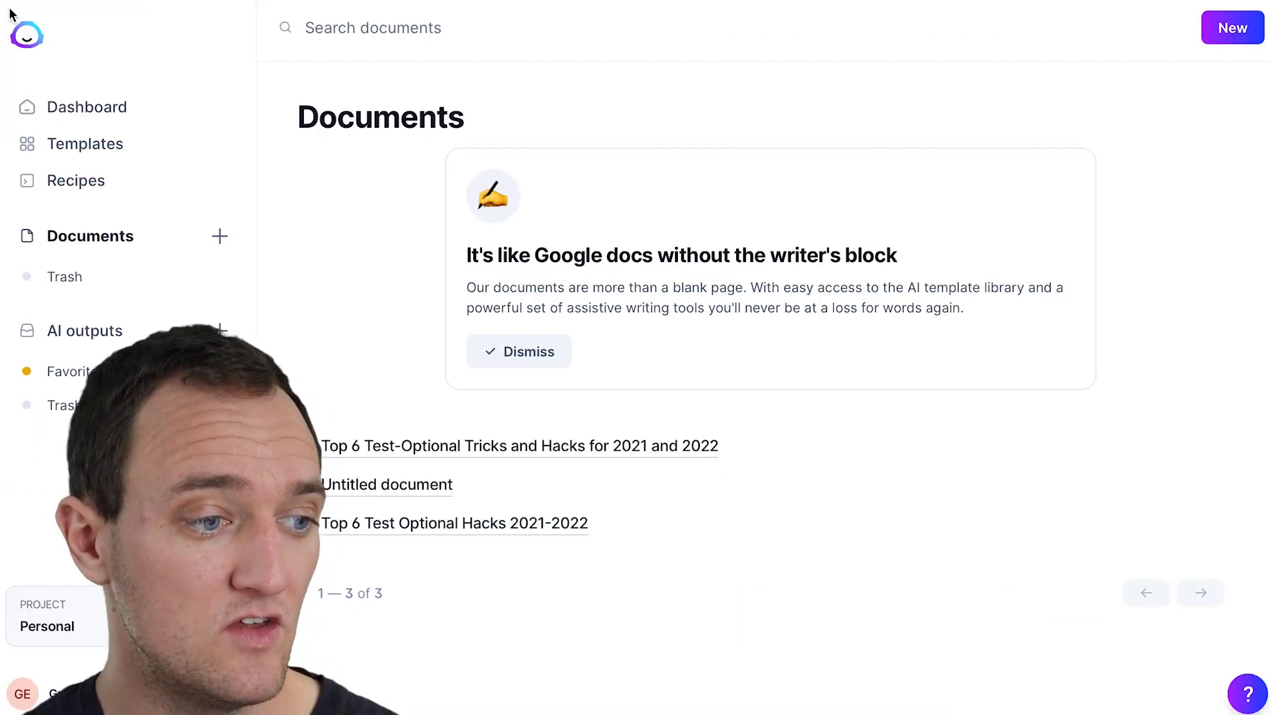